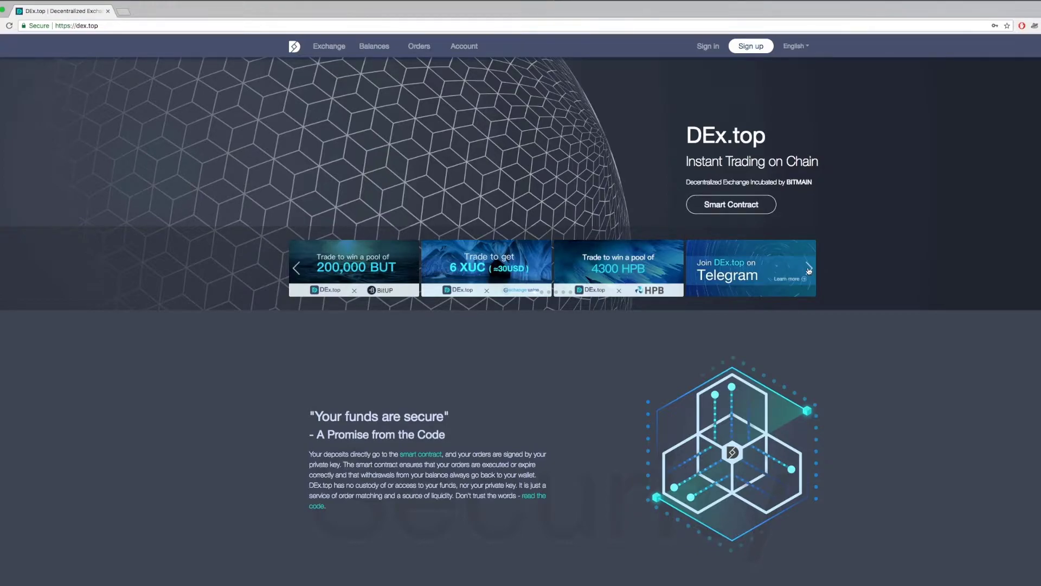
- Advance the promo carousel two cards to reach the Technical White Paper banner
click(808, 269)
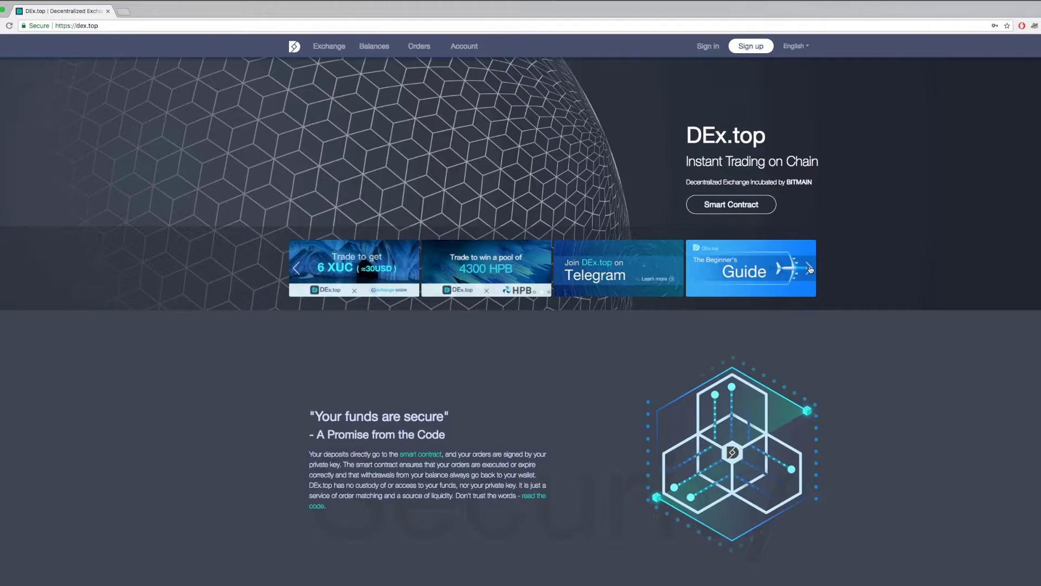
click(810, 270)
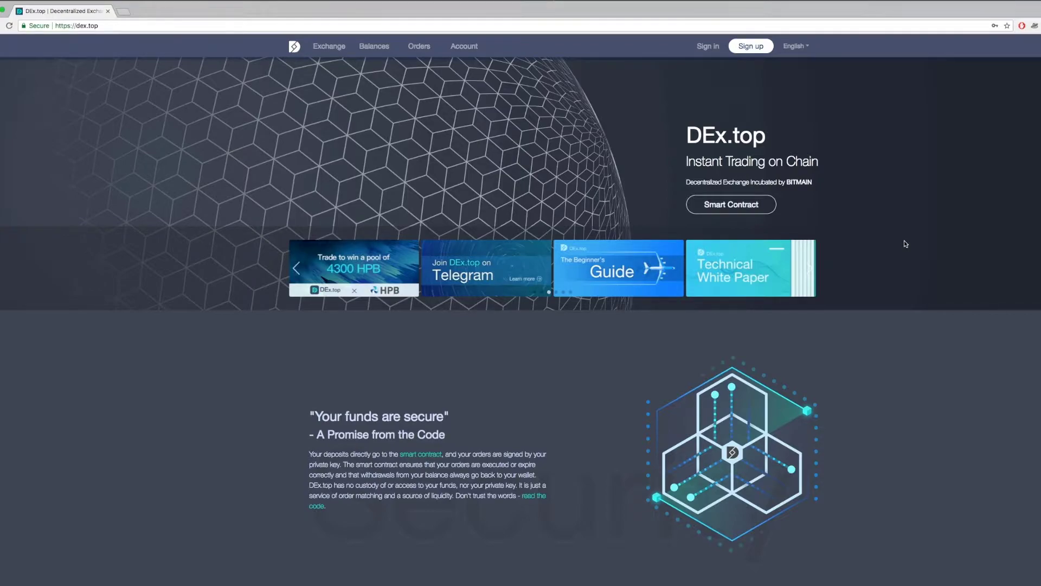
scroll(905, 244, down, 5)
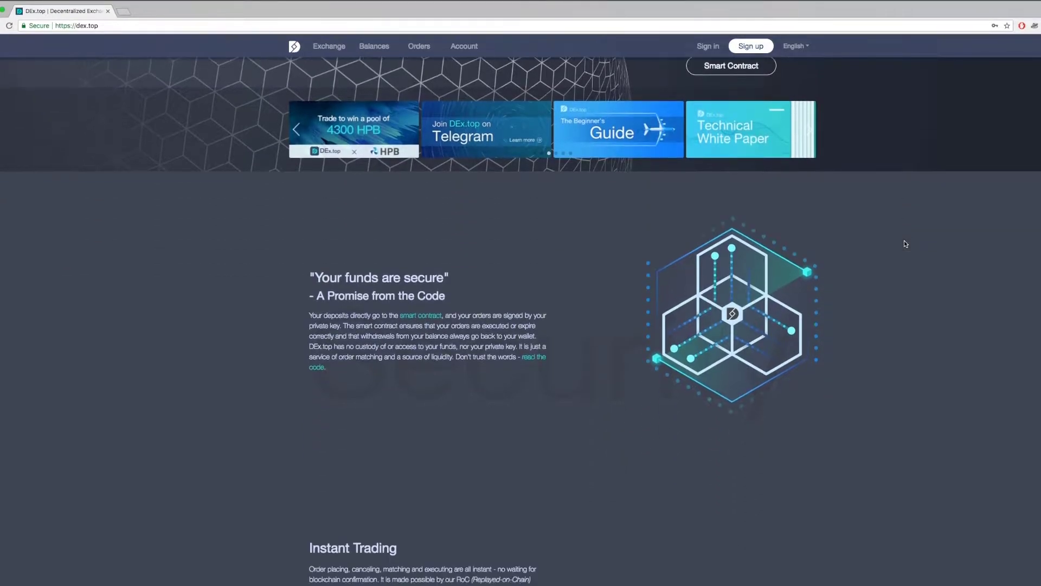
scroll(905, 244, down, 1)
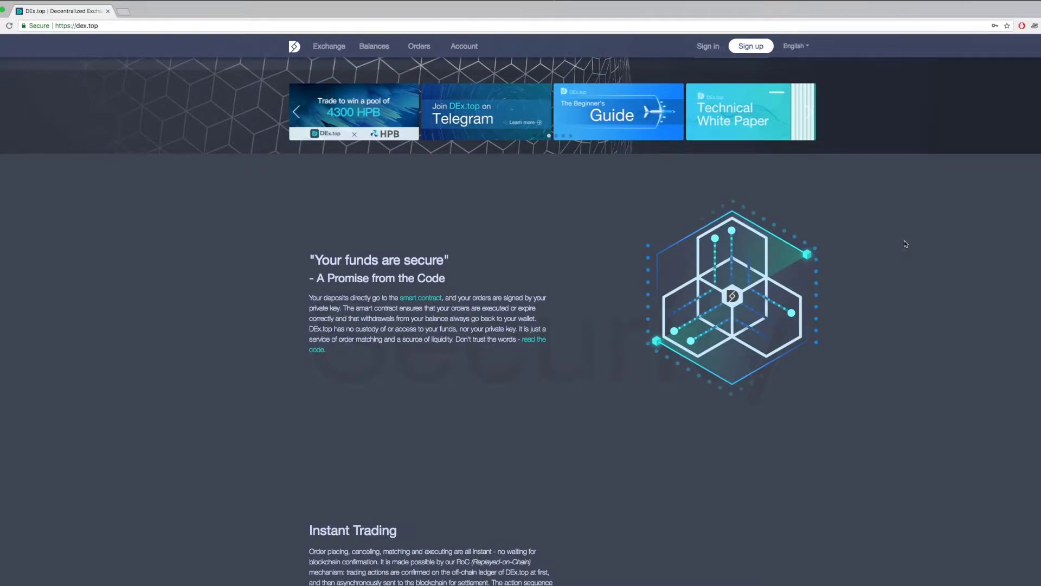
scroll(905, 244, down, 3)
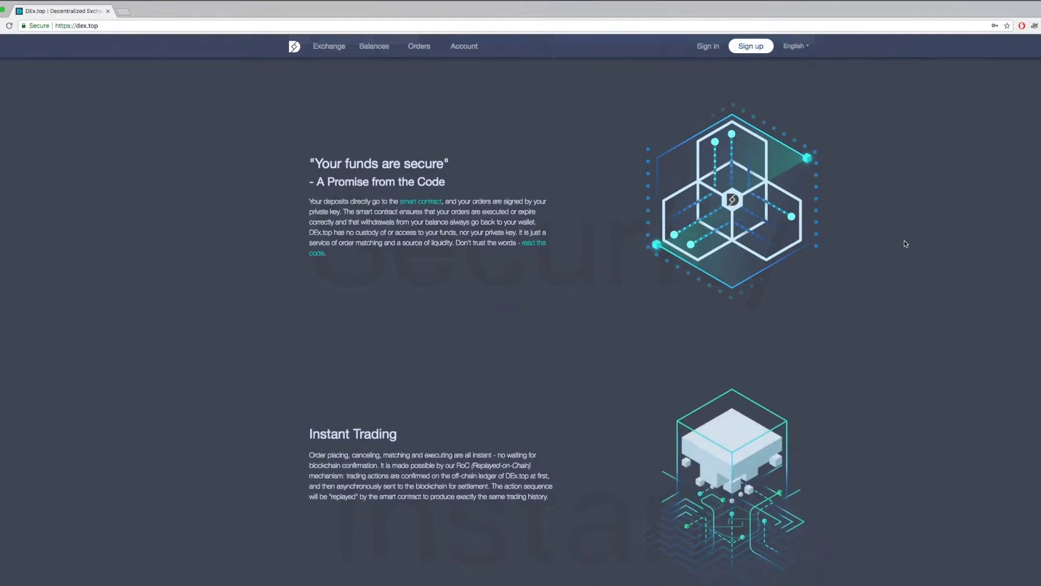
scroll(905, 244, down, 3)
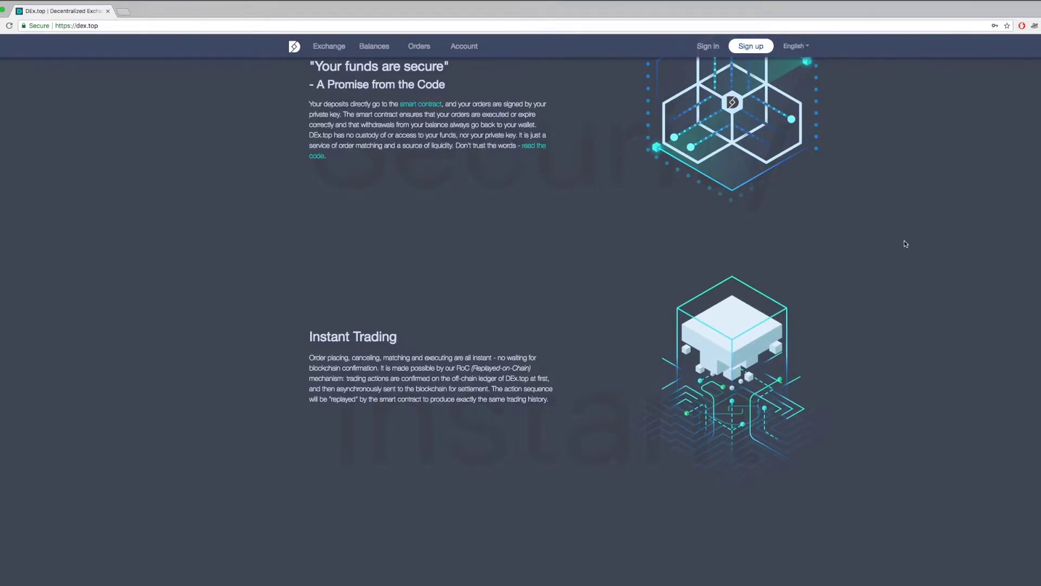
scroll(905, 244, down, 2)
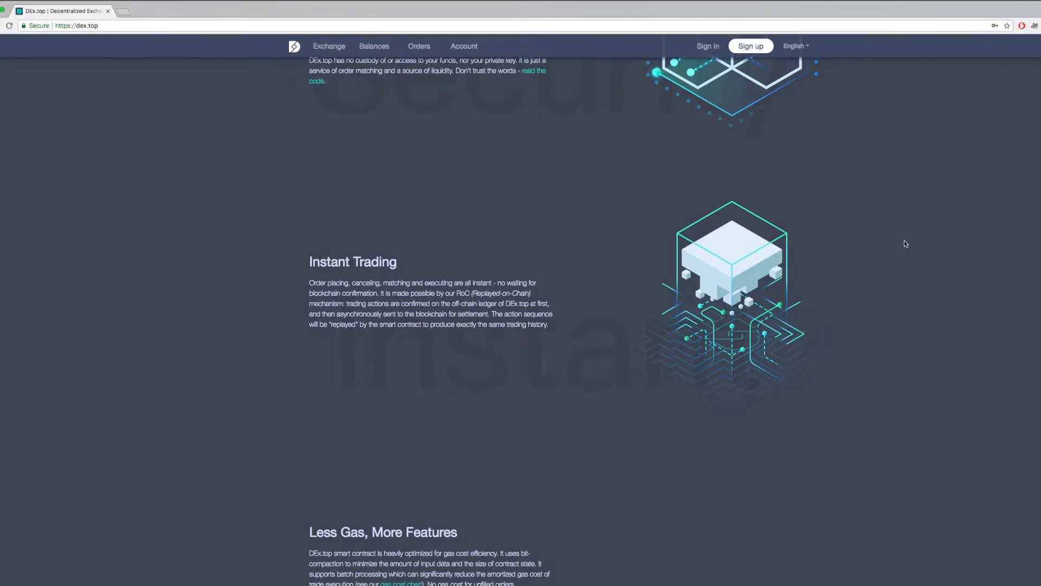
scroll(904, 244, down, 1)
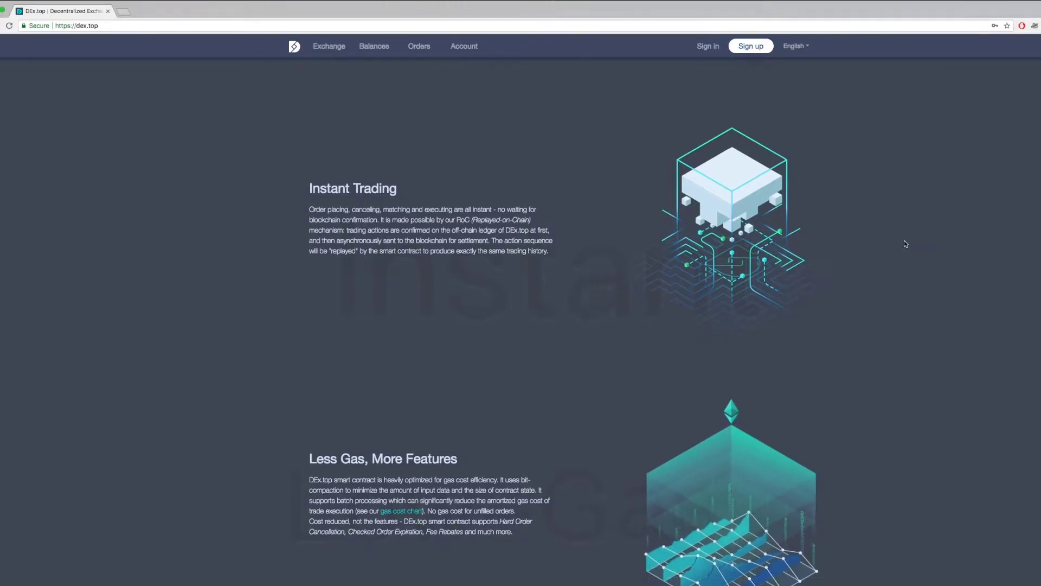
scroll(904, 243, down, 1)
scroll(904, 243, down, 3)
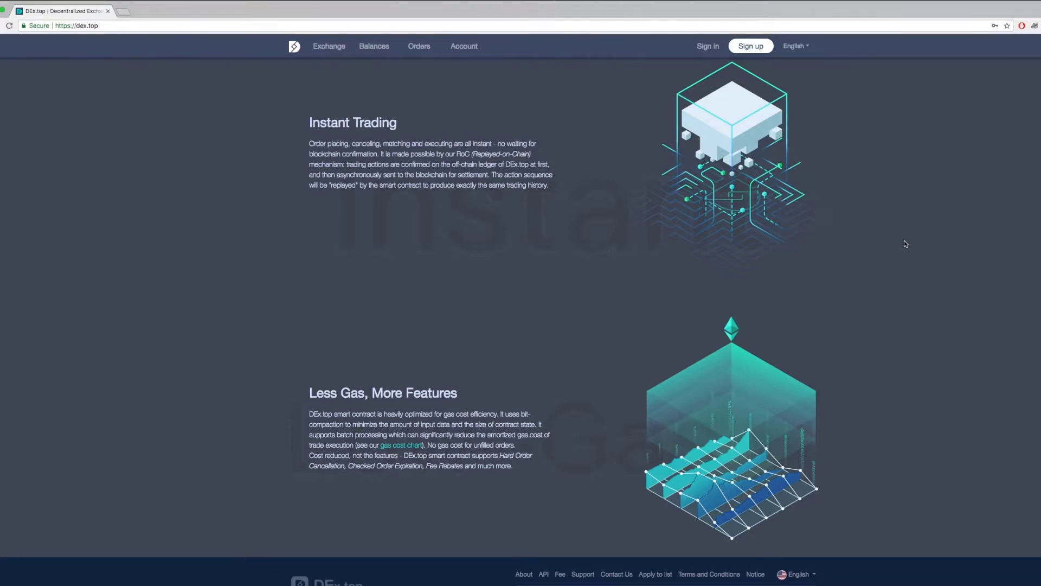
scroll(905, 244, down, 1)
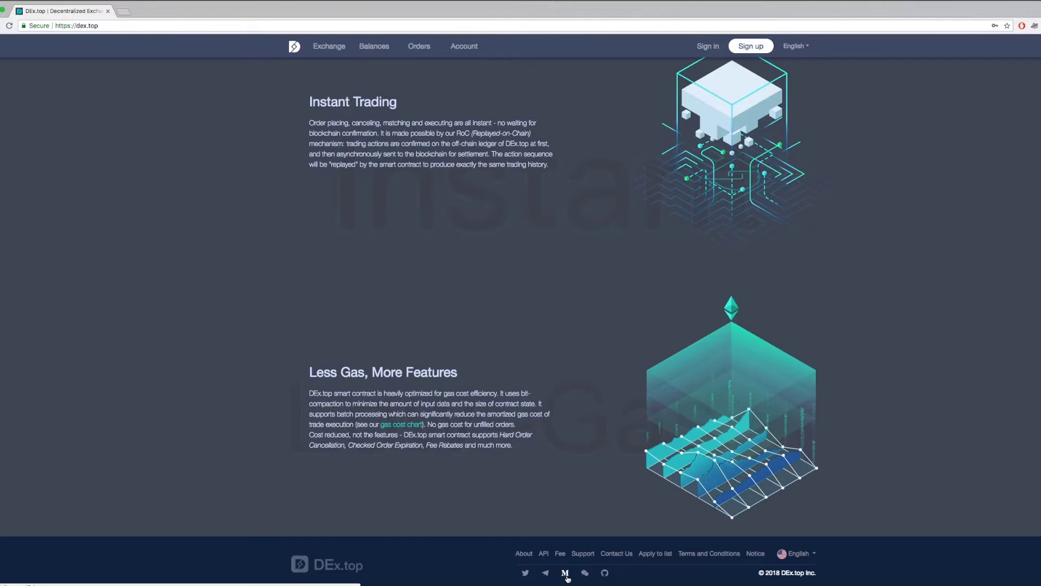
mouse_move(585, 578)
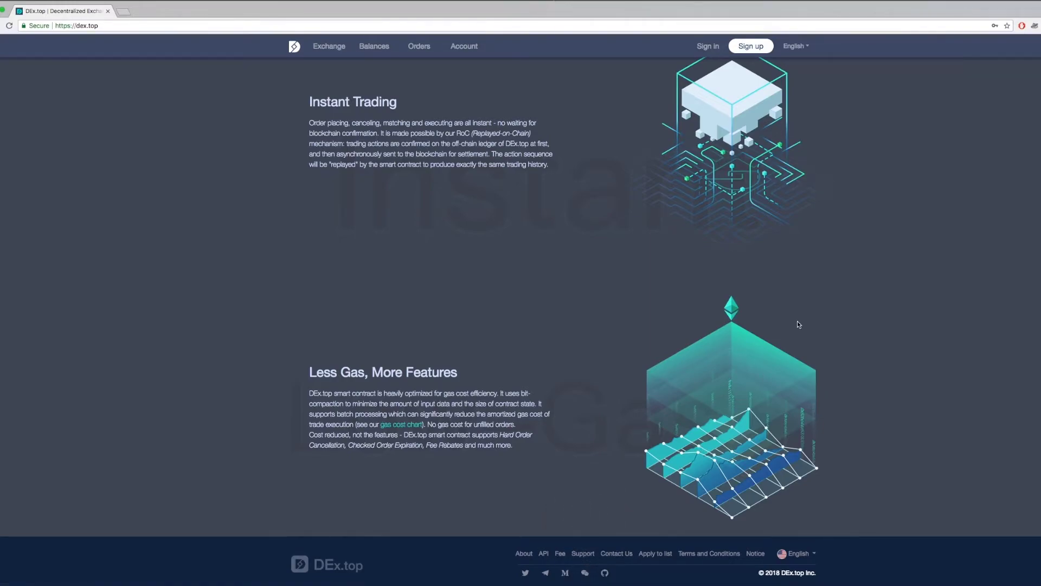
scroll(797, 320, up, 4)
scroll(797, 323, up, 10)
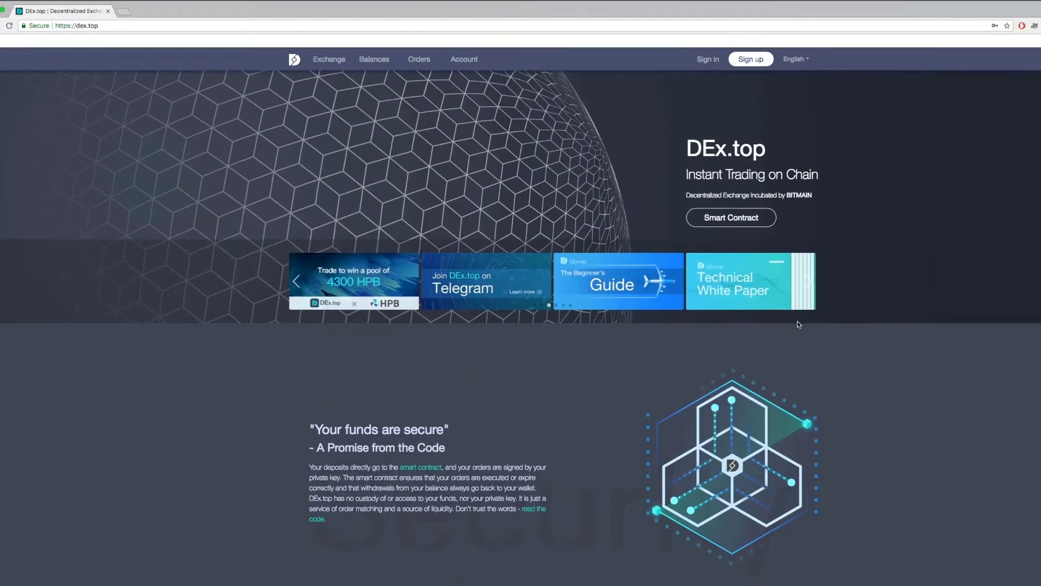
- Sign up with an e-mail and password, accept the terms, pass the reCAPTCHA, and activate the account
click(750, 47)
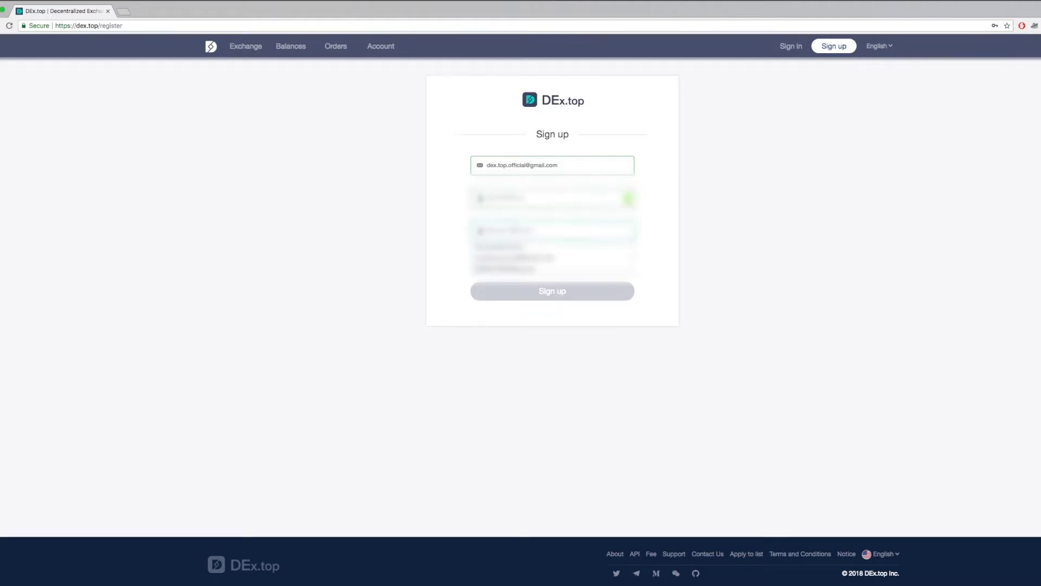
click(474, 264)
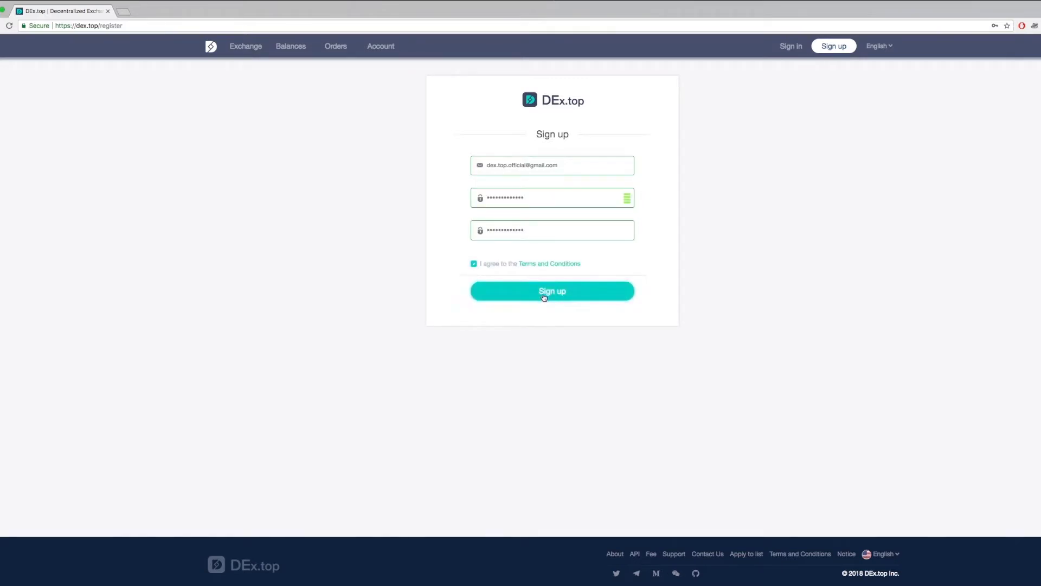
click(546, 296)
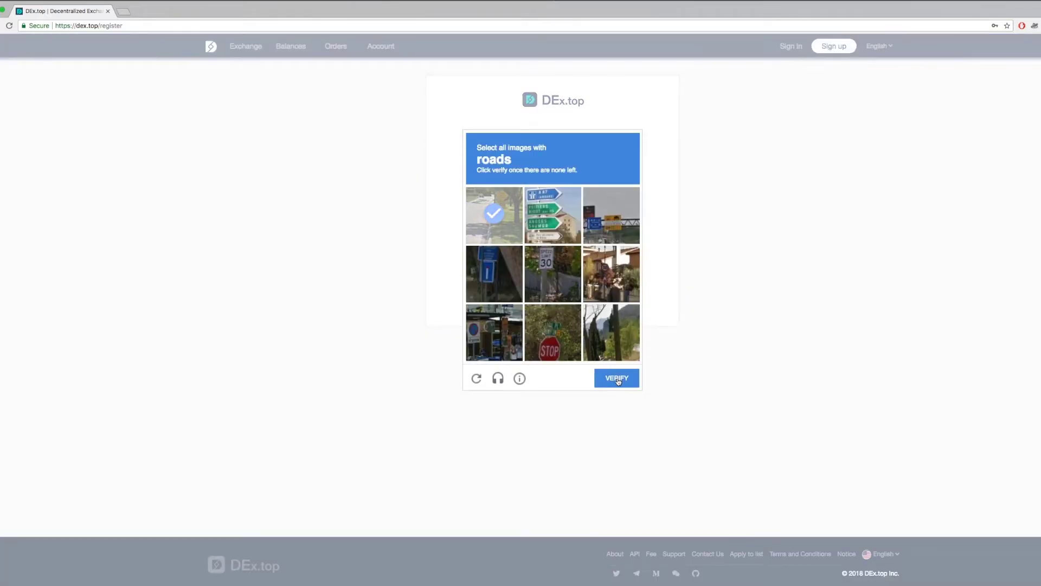
click(617, 378)
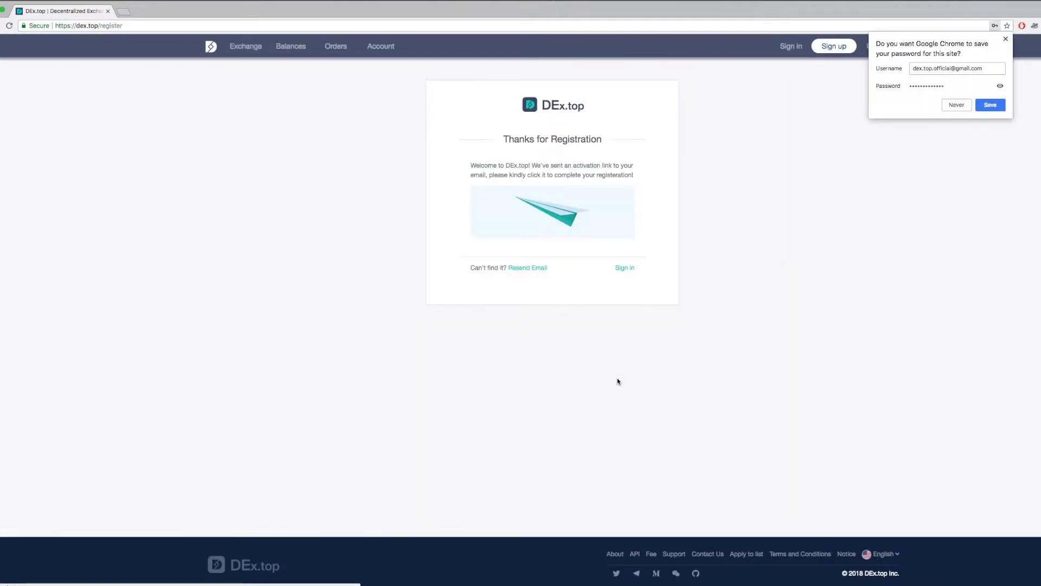
click(996, 113)
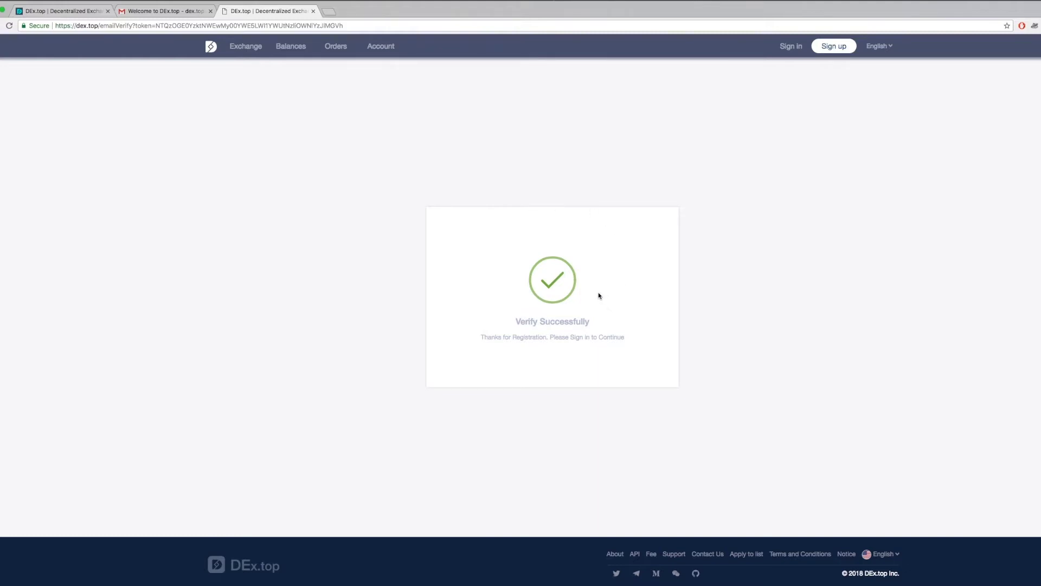
- Sign in to DEx.top with the account e-mail and password, declining to save the password
click(793, 48)
double_click(565, 174)
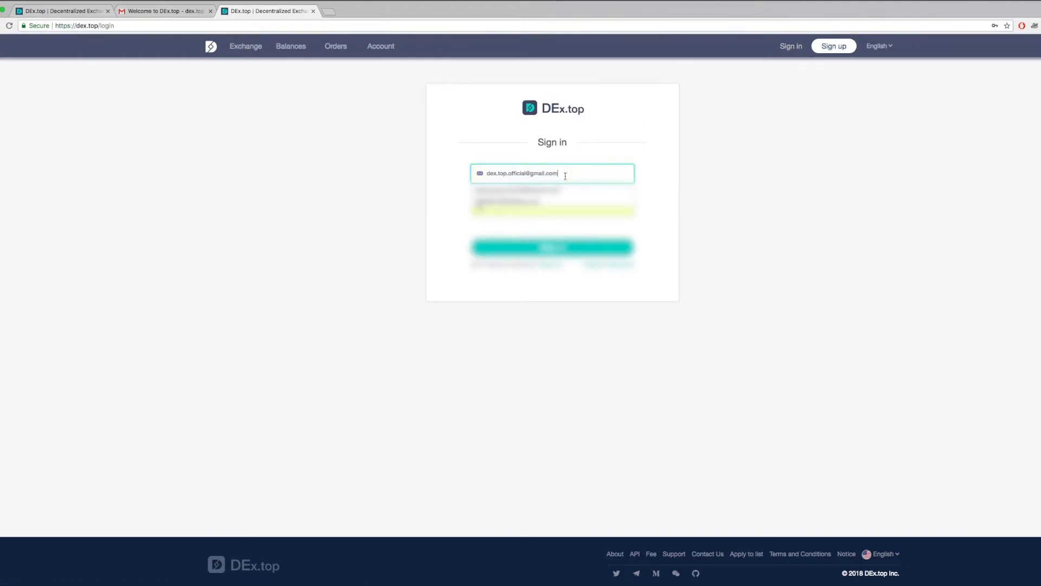
key(Tab)
text(************)
key(Return)
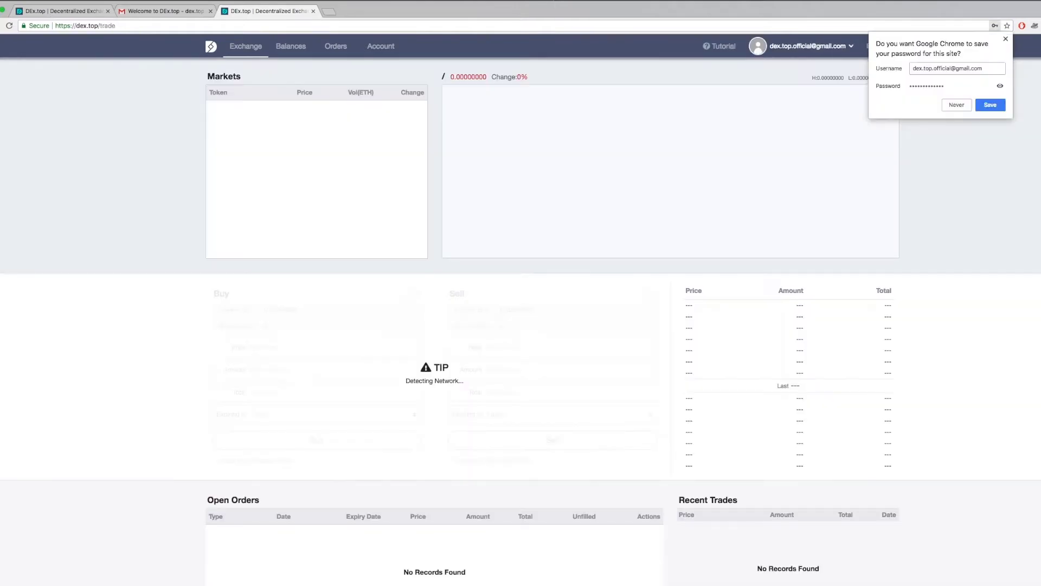
click(988, 104)
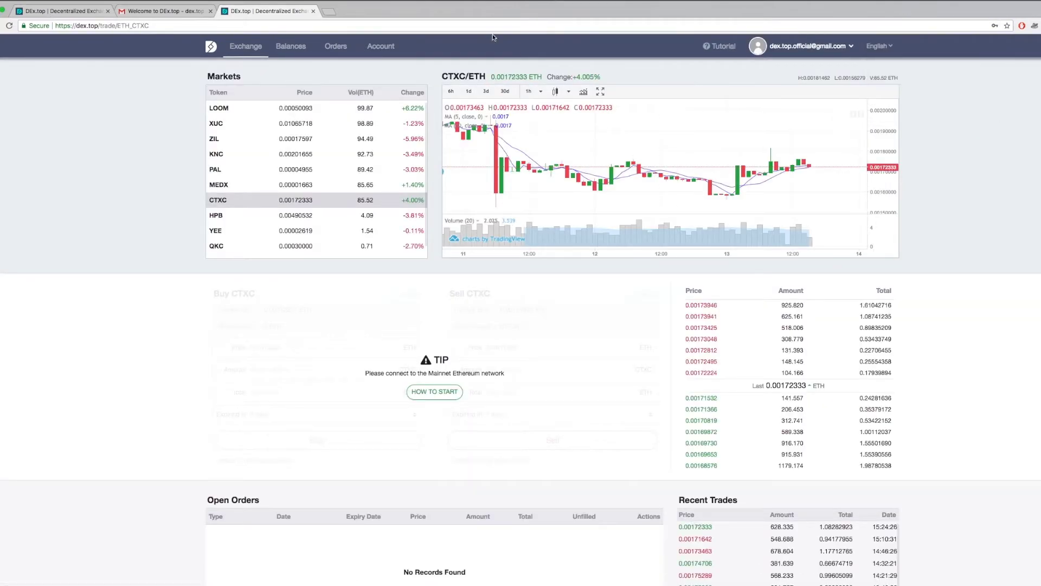
- Switch MetaMask to Main Ethereum Network and bind its address as the trading address, signing the request
click(381, 46)
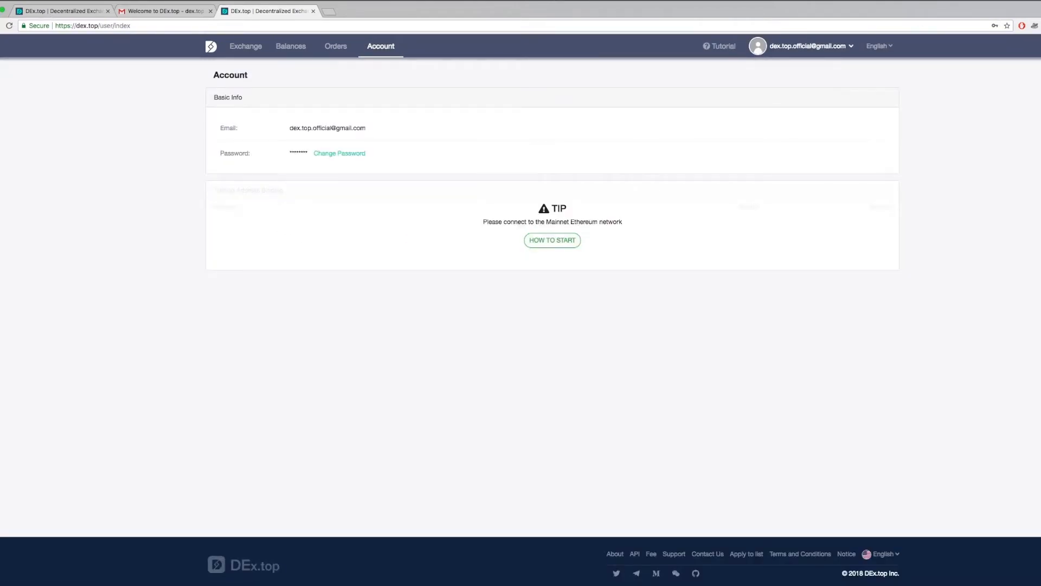
click(1034, 26)
click(988, 46)
click(976, 71)
click(771, 244)
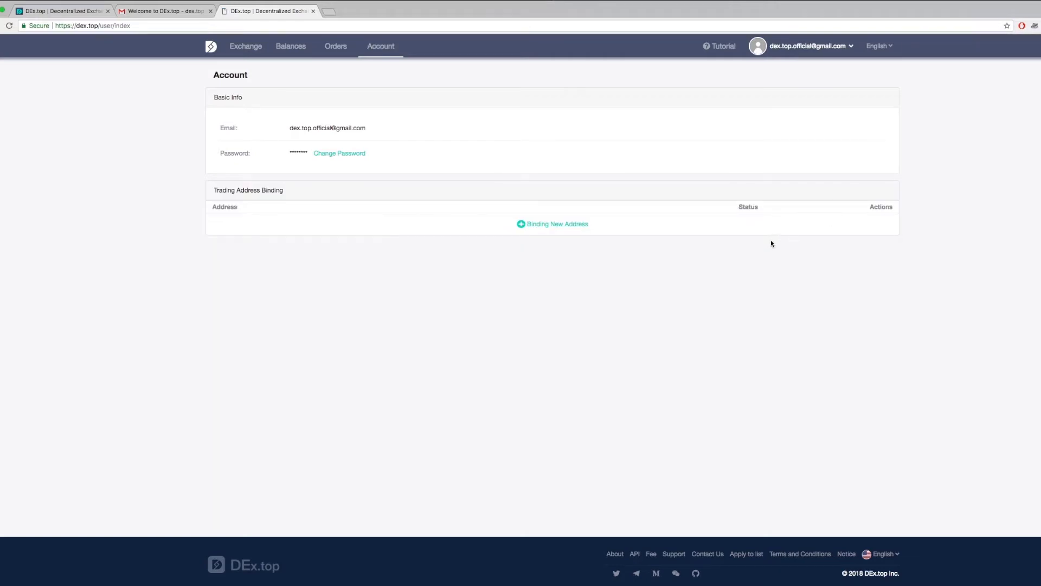
click(572, 228)
click(602, 139)
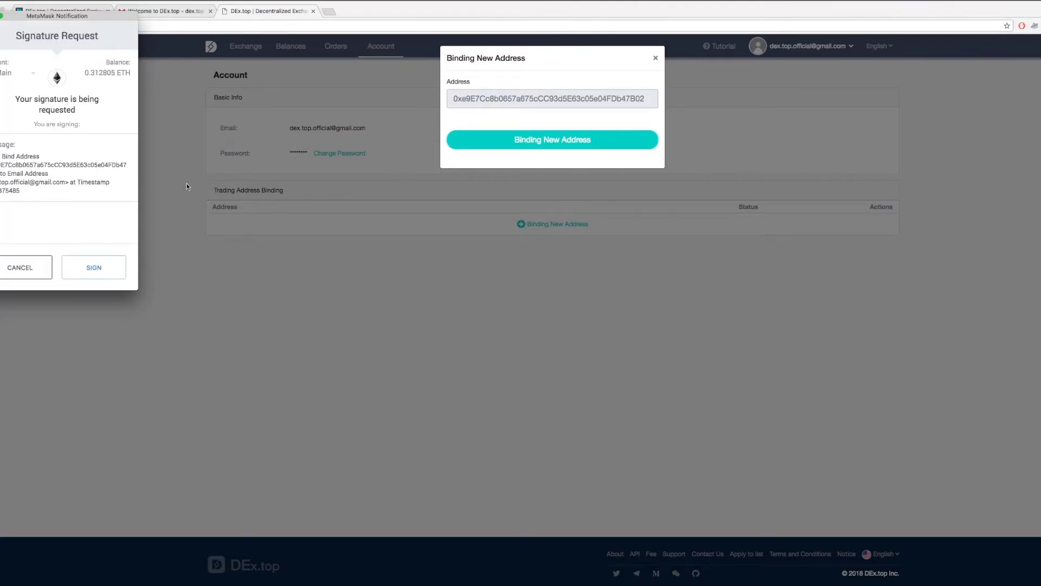
click(89, 268)
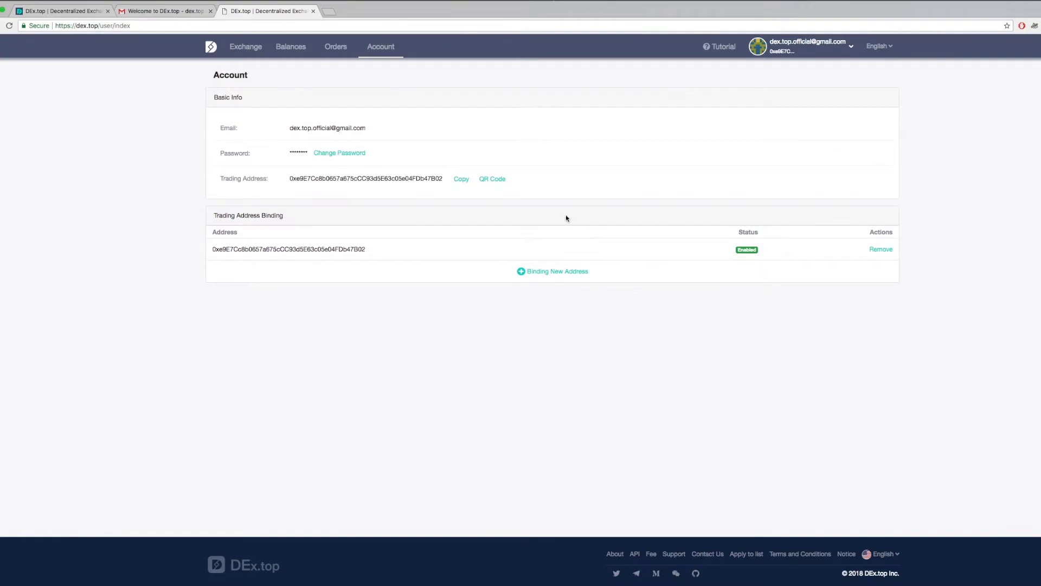
- Enter a 10 CTXC deposit from the Balances page and submit it
click(291, 47)
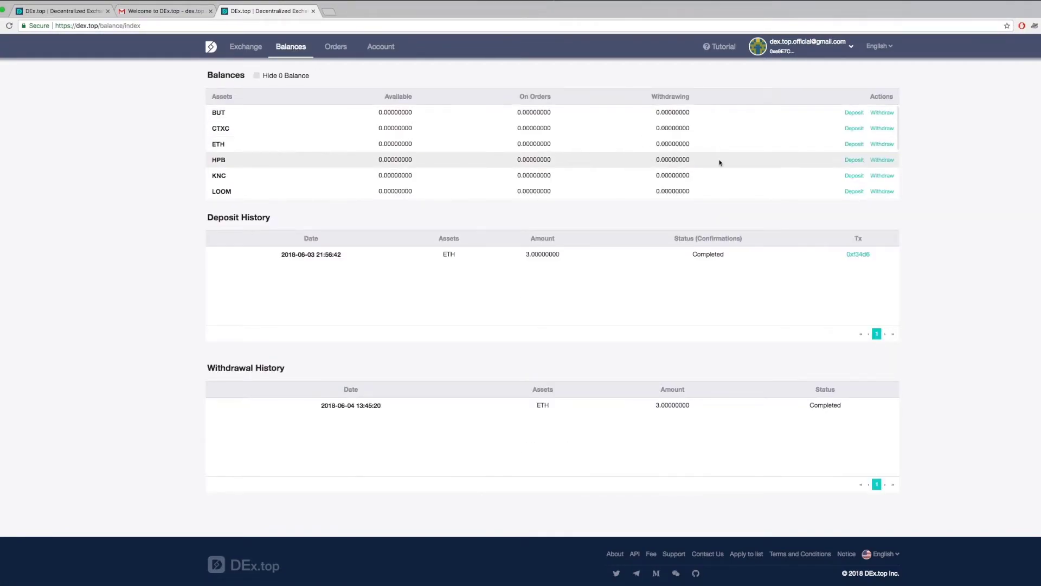
scroll(777, 154, down, 5)
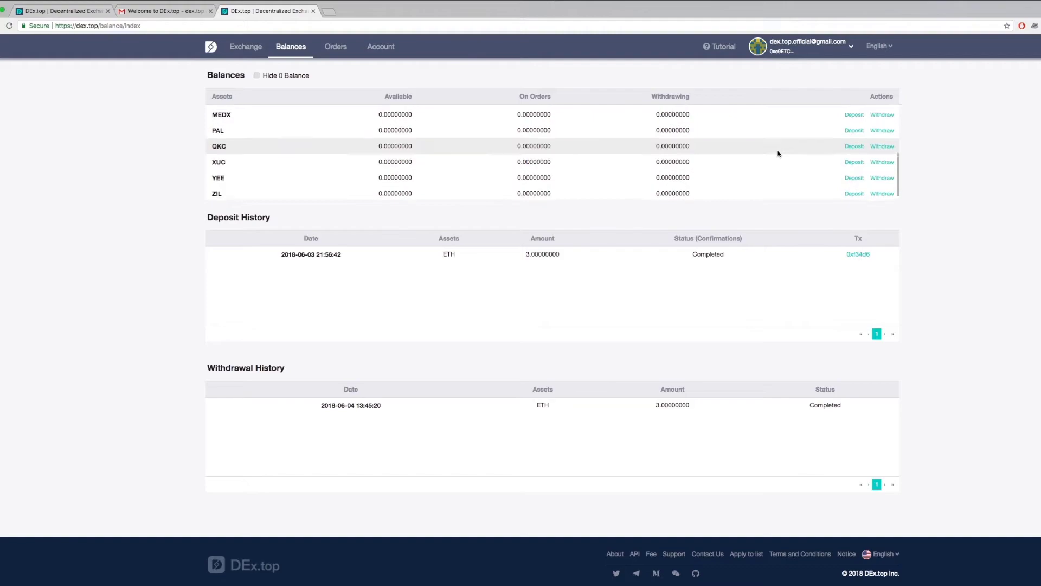
scroll(778, 154, up, 5)
click(854, 128)
click(622, 286)
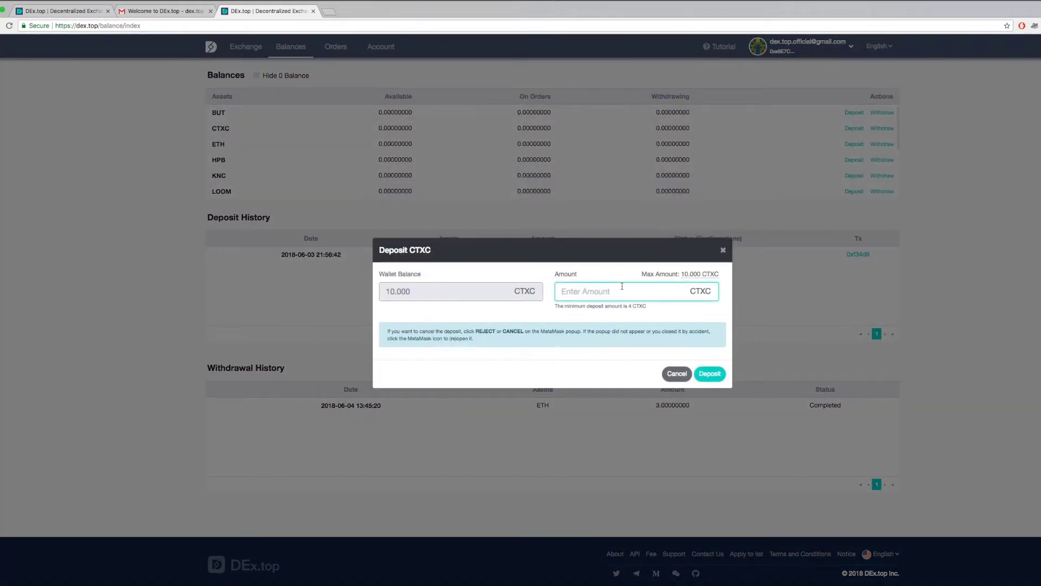
text(10)
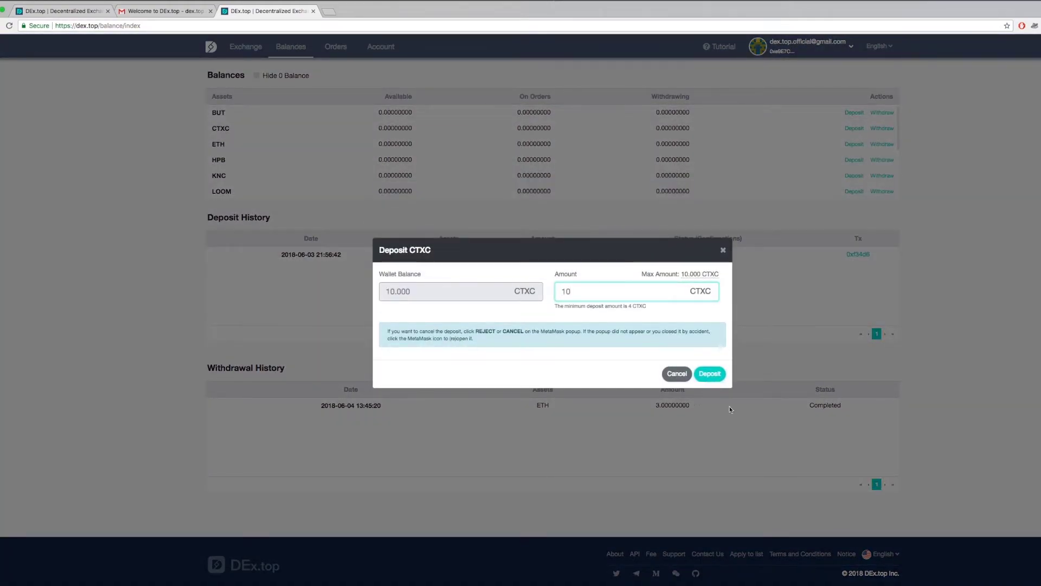
click(713, 378)
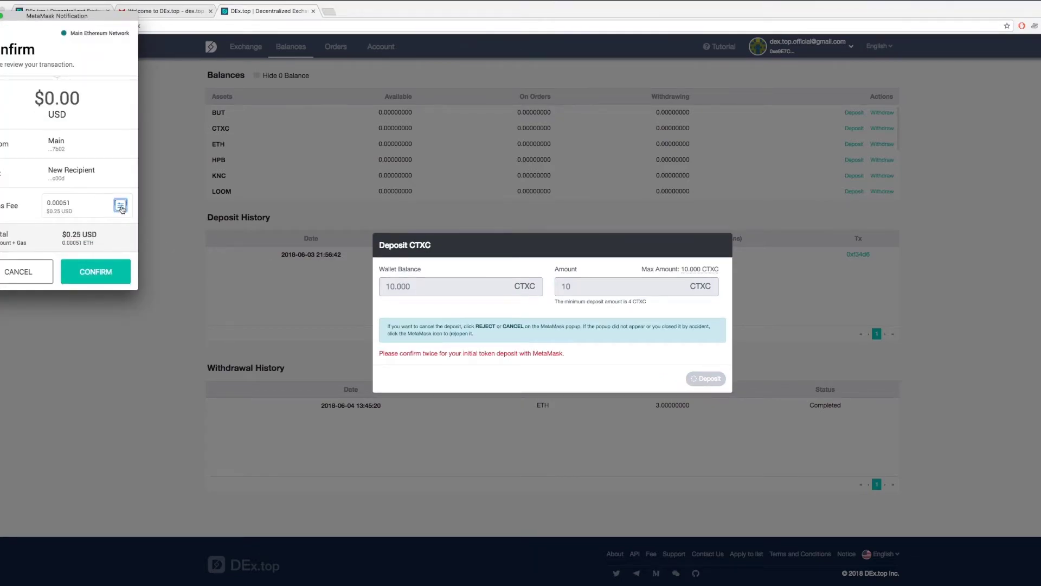
- Approve both CTXC deposit transactions in MetaMask with unchanged gas, then close the broadcast notice
click(120, 220)
click(100, 273)
click(99, 272)
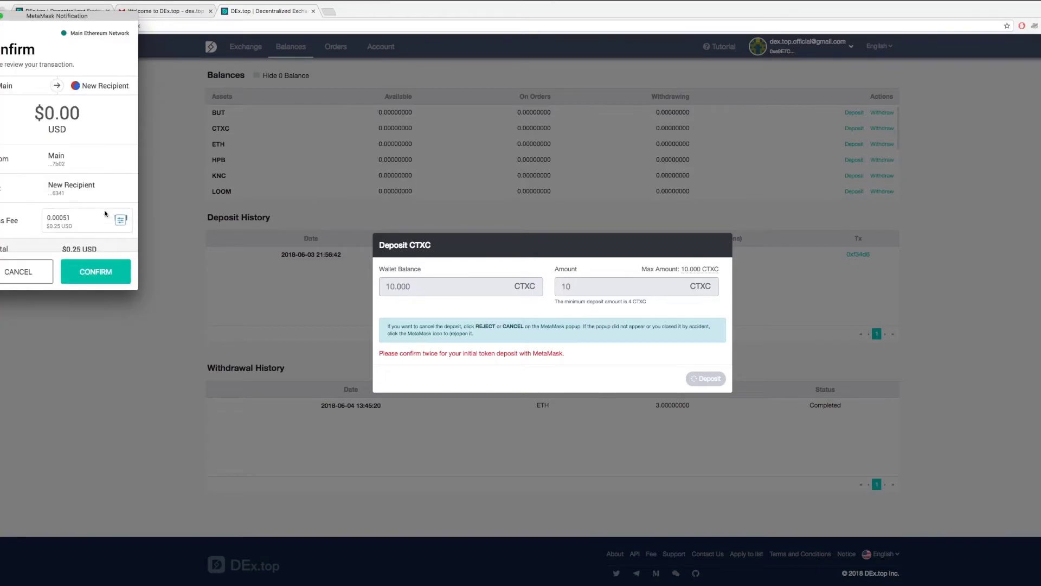
click(100, 272)
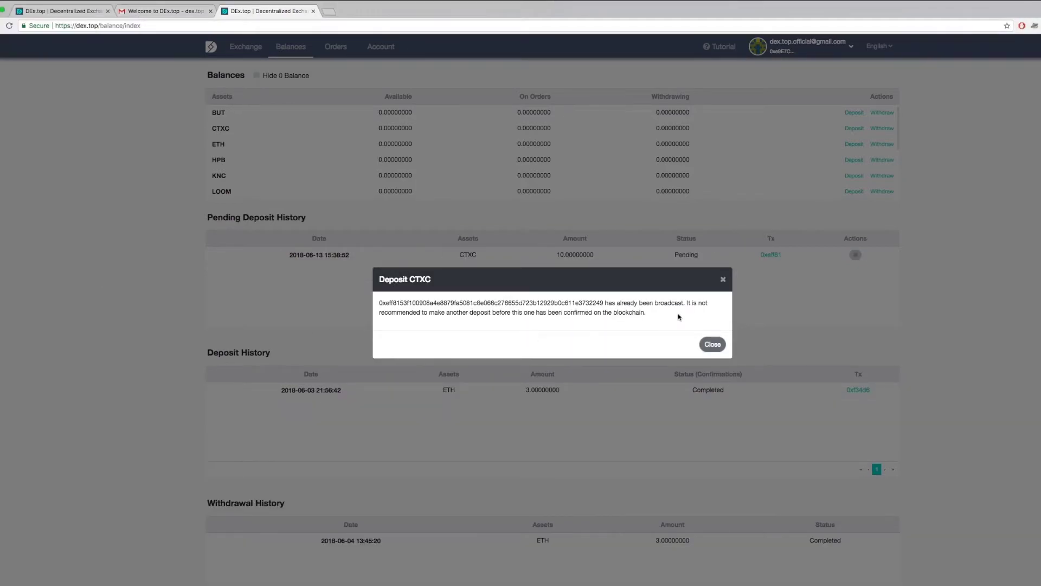
click(712, 344)
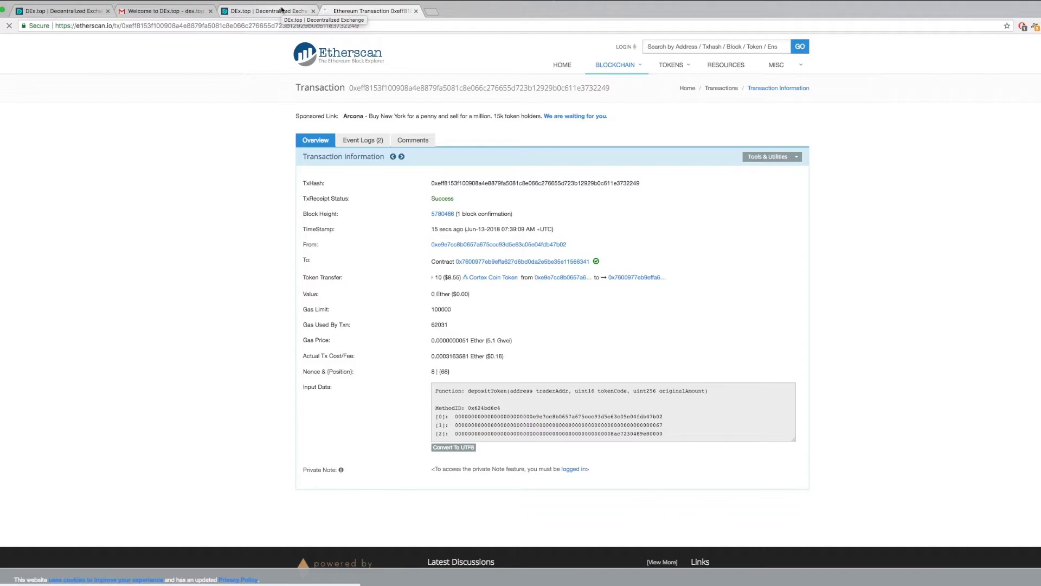
- Check the deposit's 1 block confirmation on Etherscan and return to the DEx.top balances
scroll(445, 213, down, 1)
drag(457, 200, 512, 200)
click(511, 201)
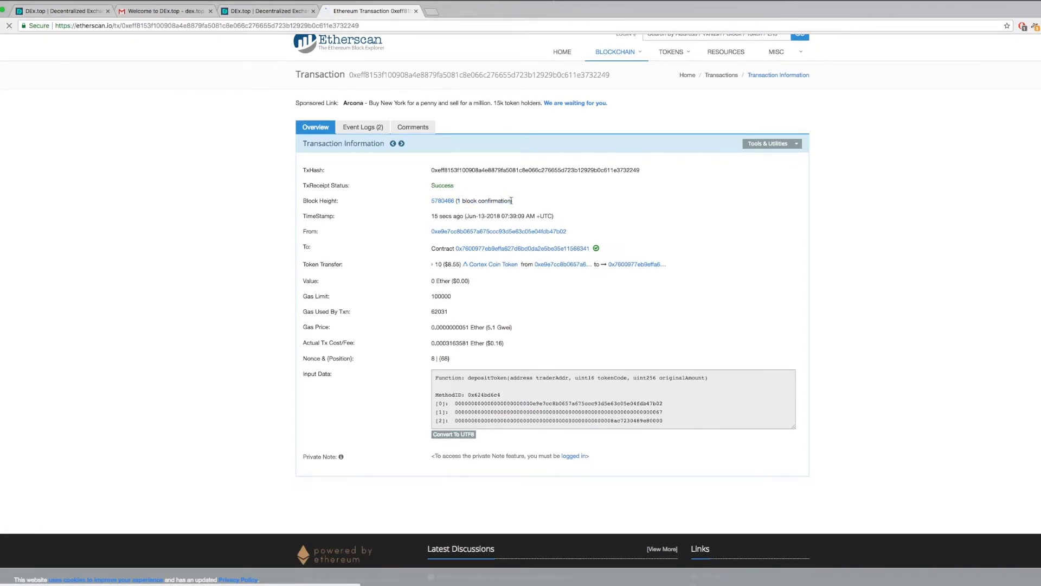
click(286, 12)
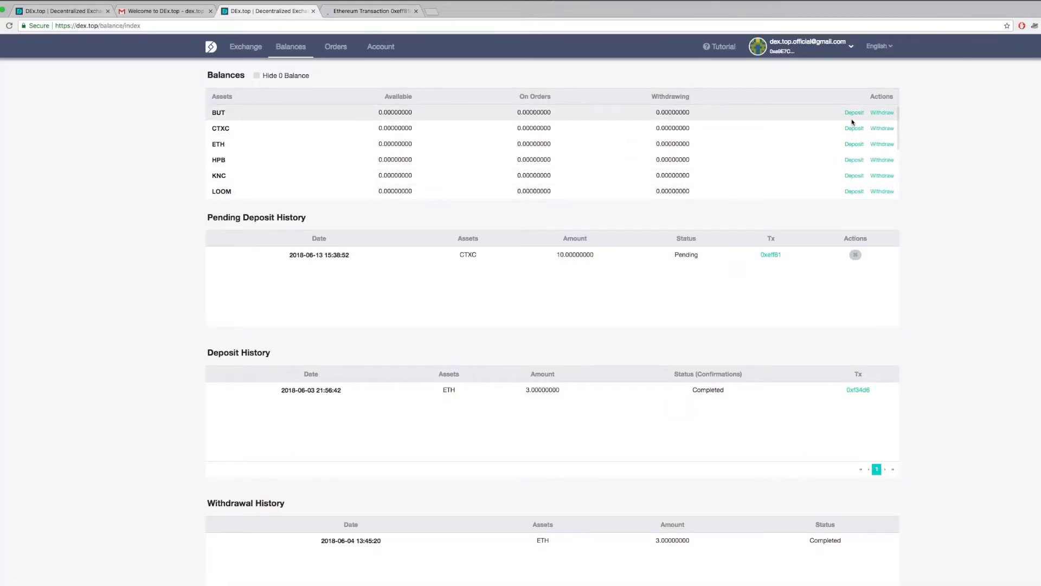
- Deposit 0.1 ETH, replacing the prefilled maximum amount, and confirm it in MetaMask
click(854, 143)
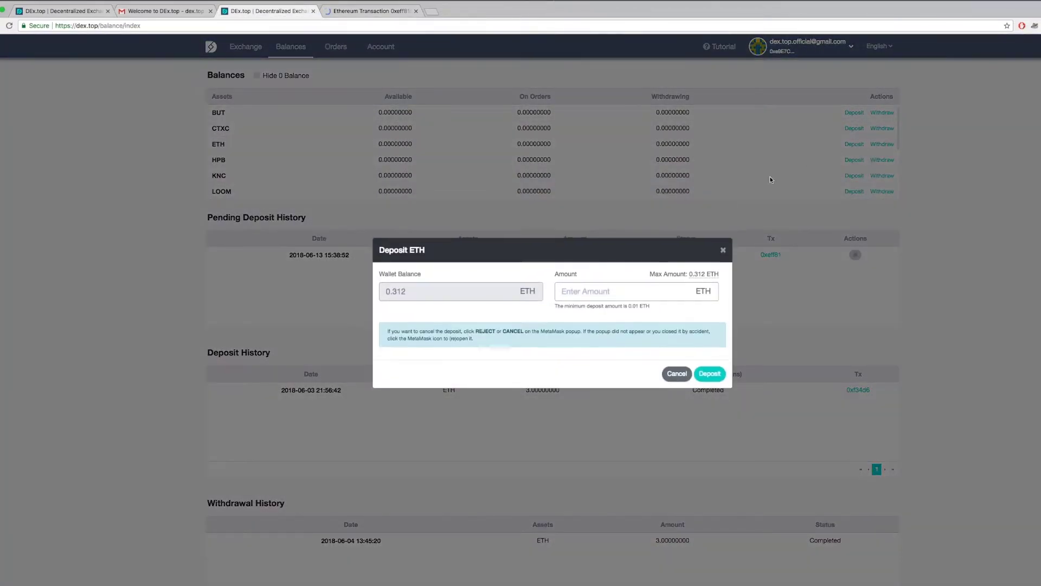
click(610, 288)
text(0.02)
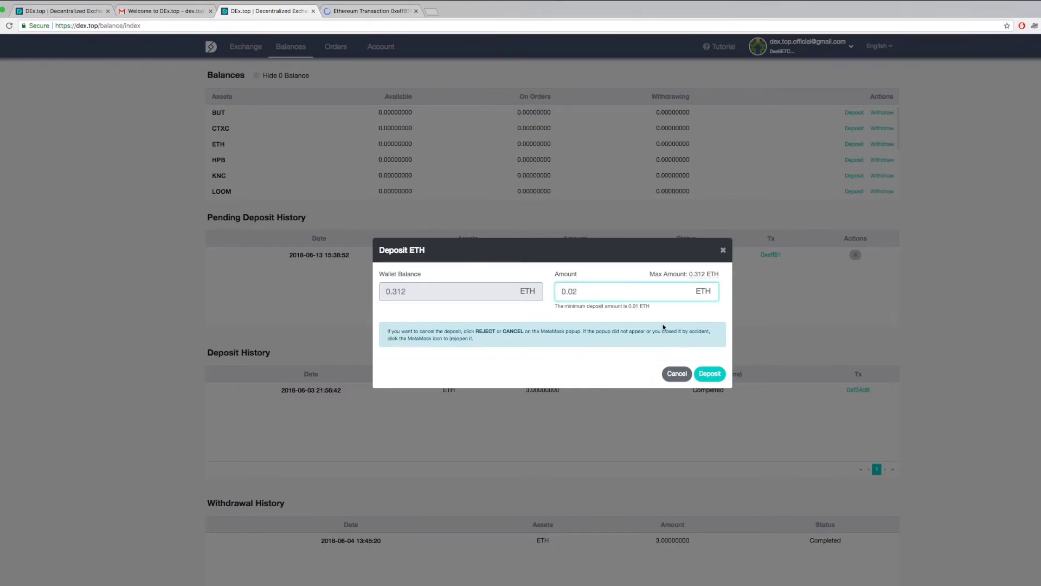
click(565, 306)
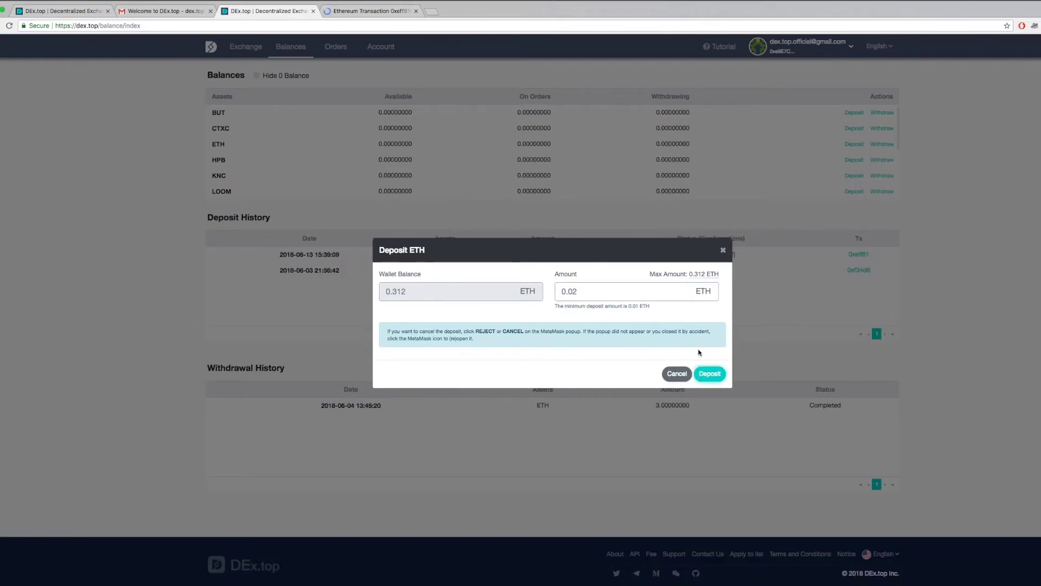
click(704, 274)
double_click(624, 298)
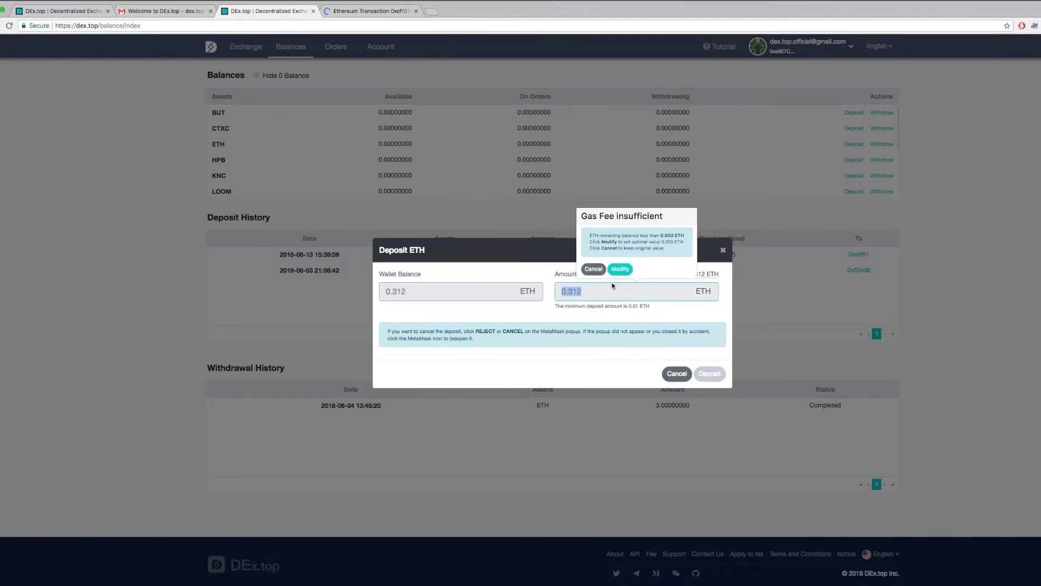
text(0.1)
click(710, 374)
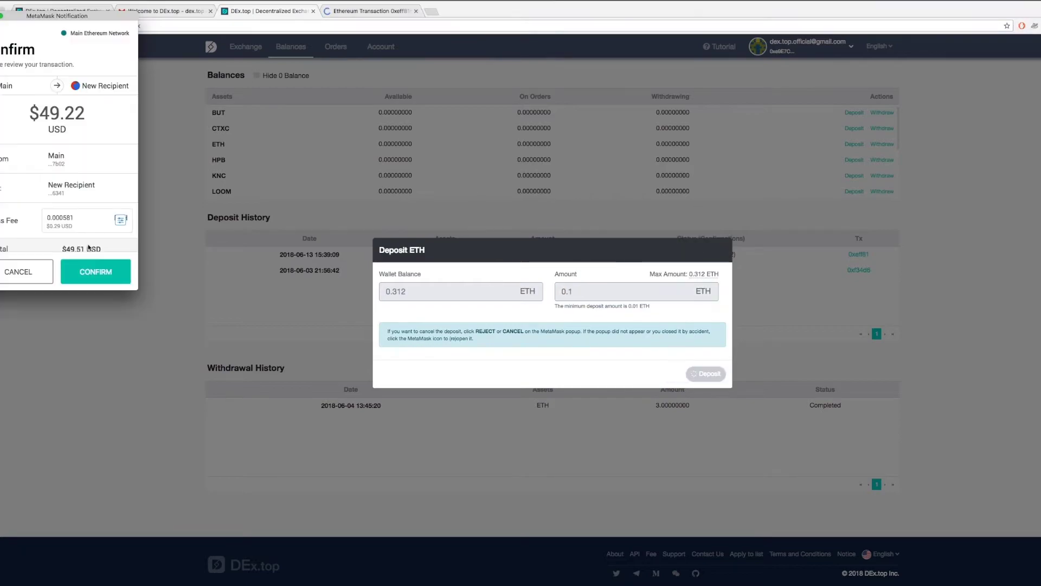
click(85, 271)
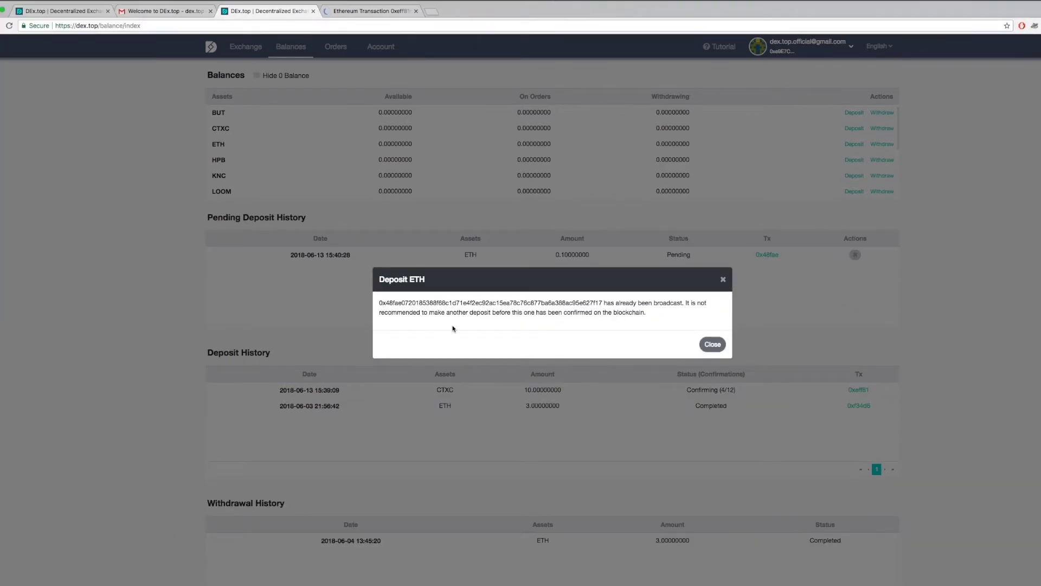
click(714, 344)
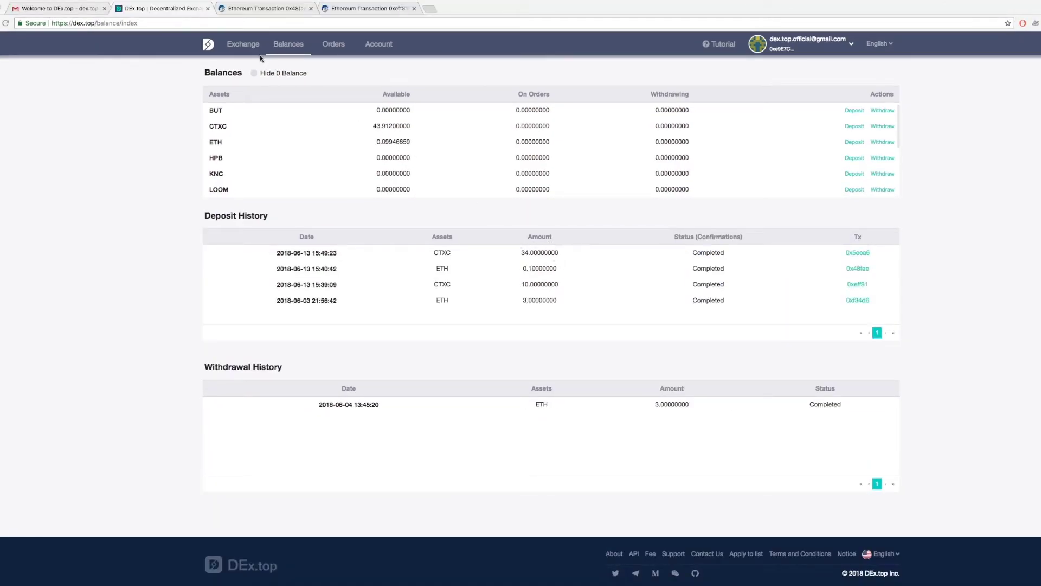
- On the CTXC/ETH market, sell 30 CTXC at 0.00174720 ETH with 7-day expiry, signed in MetaMask
click(246, 43)
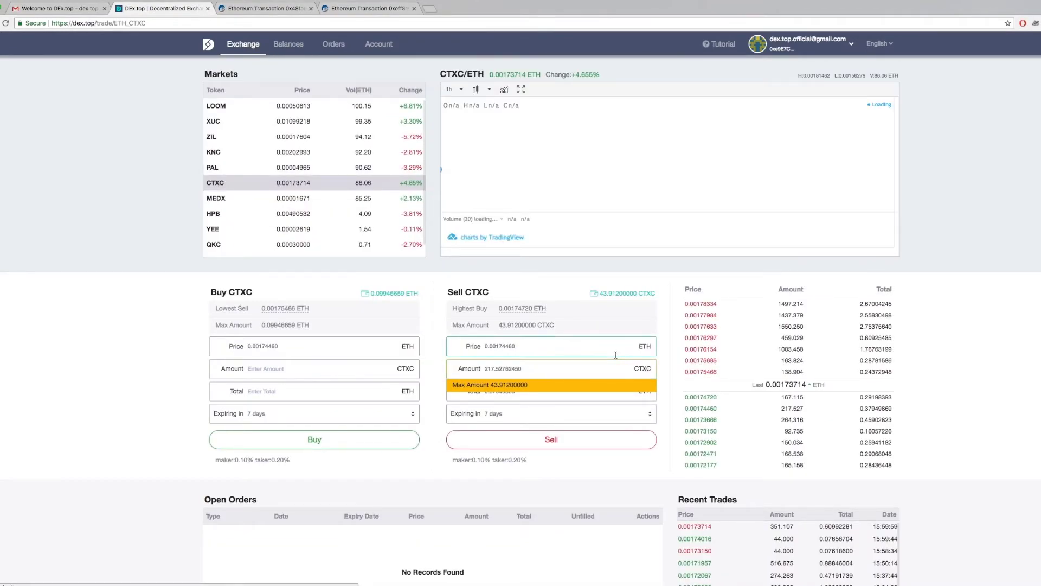
click(743, 408)
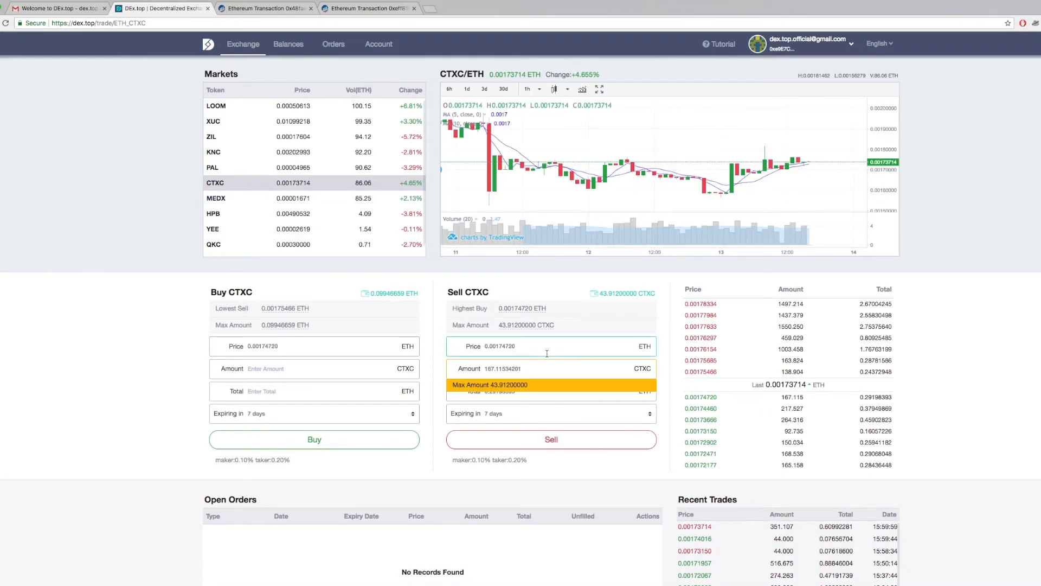
double_click(546, 374)
text(30)
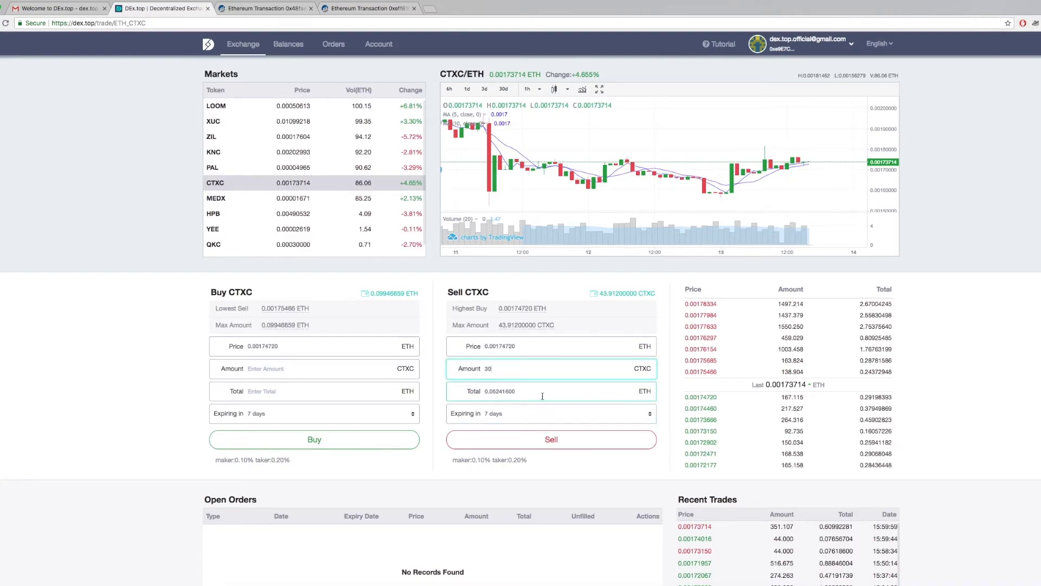
click(559, 415)
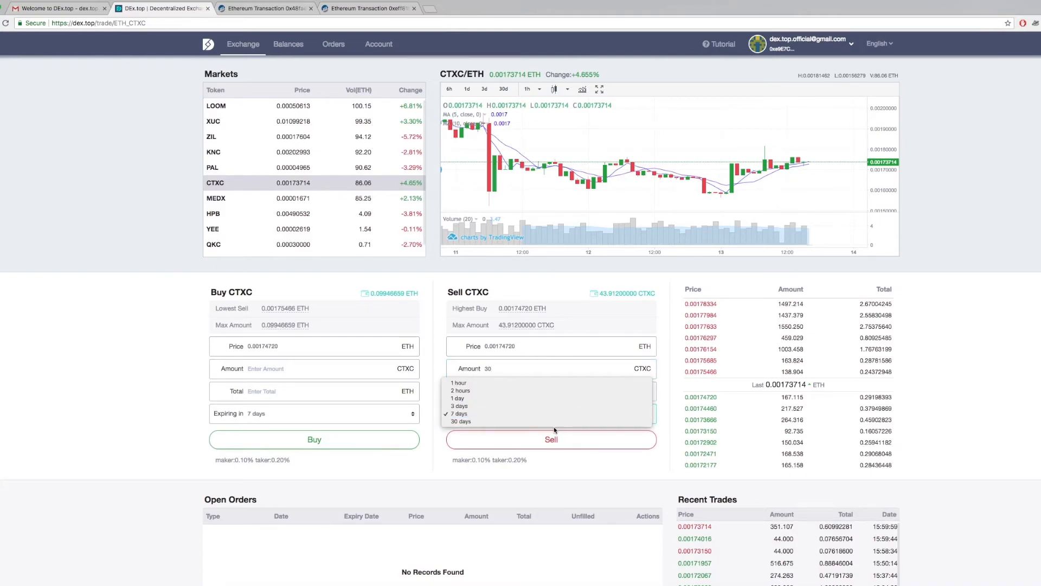
click(555, 414)
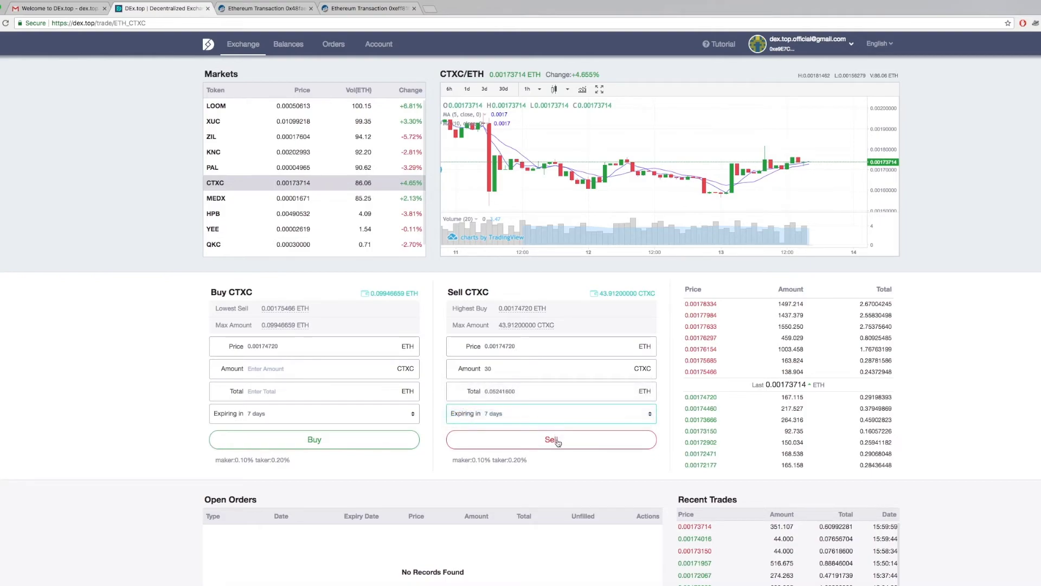
click(558, 438)
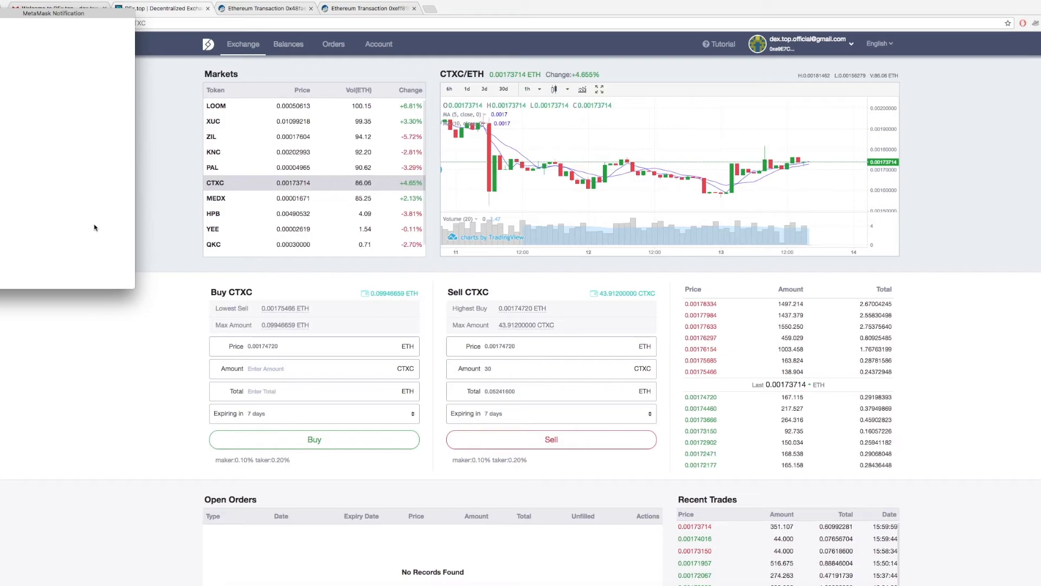
click(93, 265)
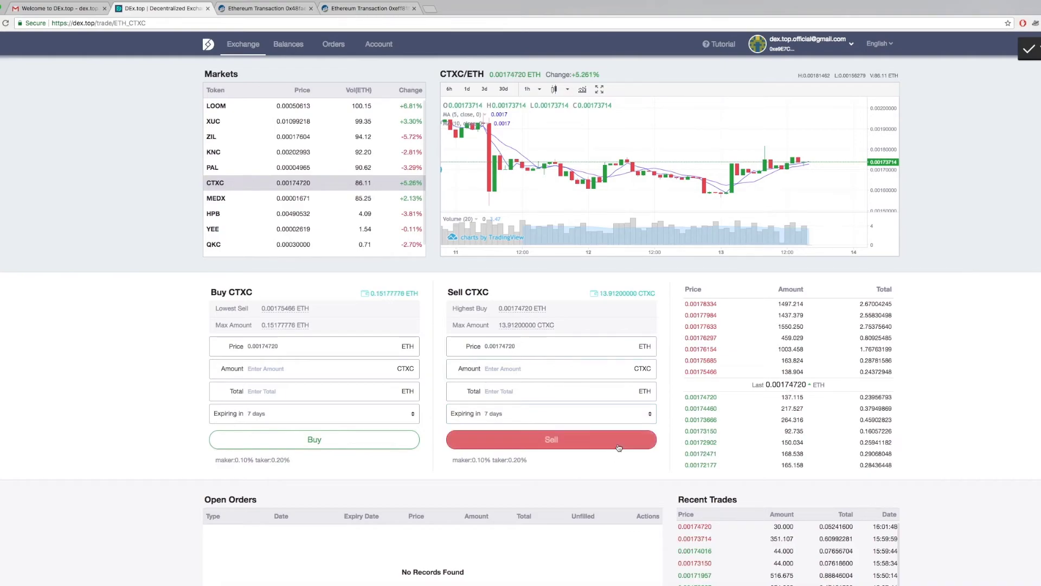
- Place the 31.75 HPB buy order at 0.00442 ETH, sign it, then cancel it from Open Orders
click(1037, 54)
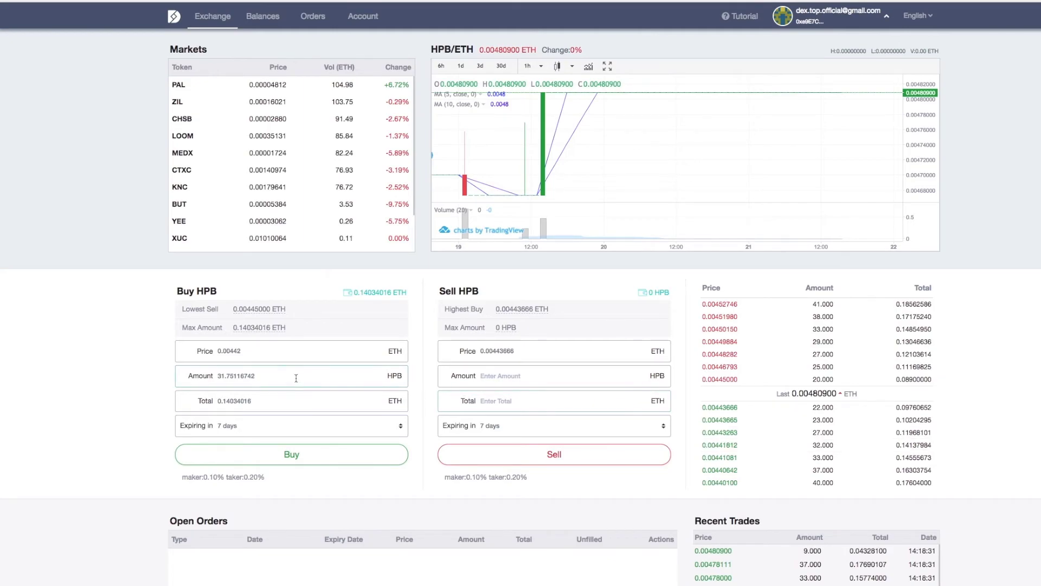
click(291, 454)
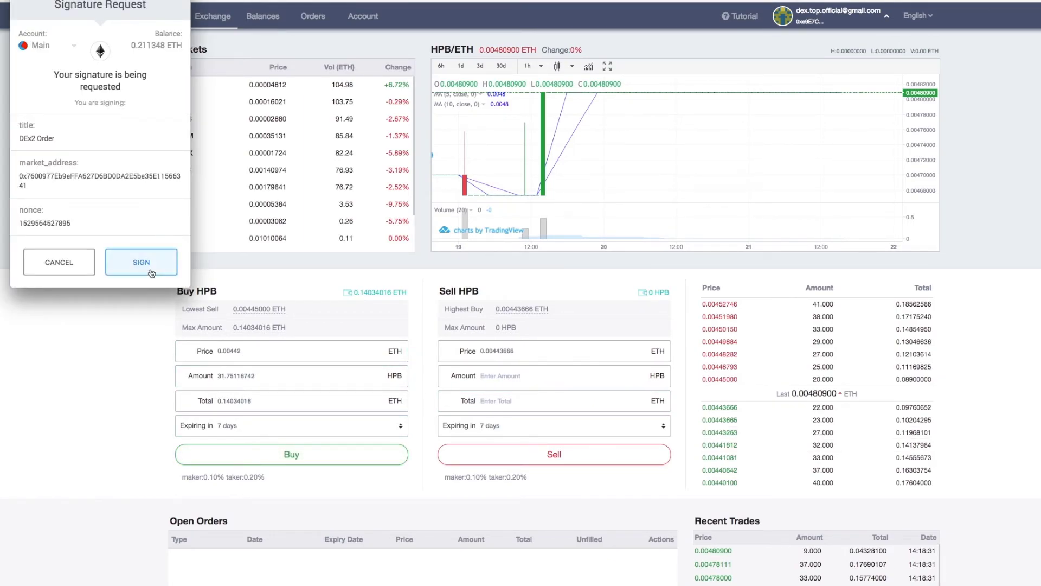
click(147, 268)
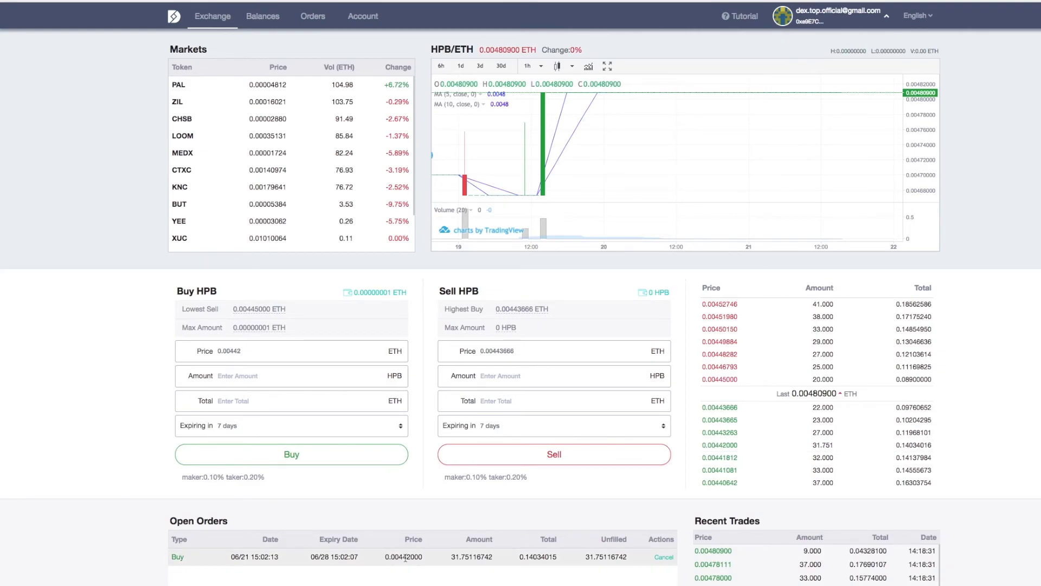
click(663, 557)
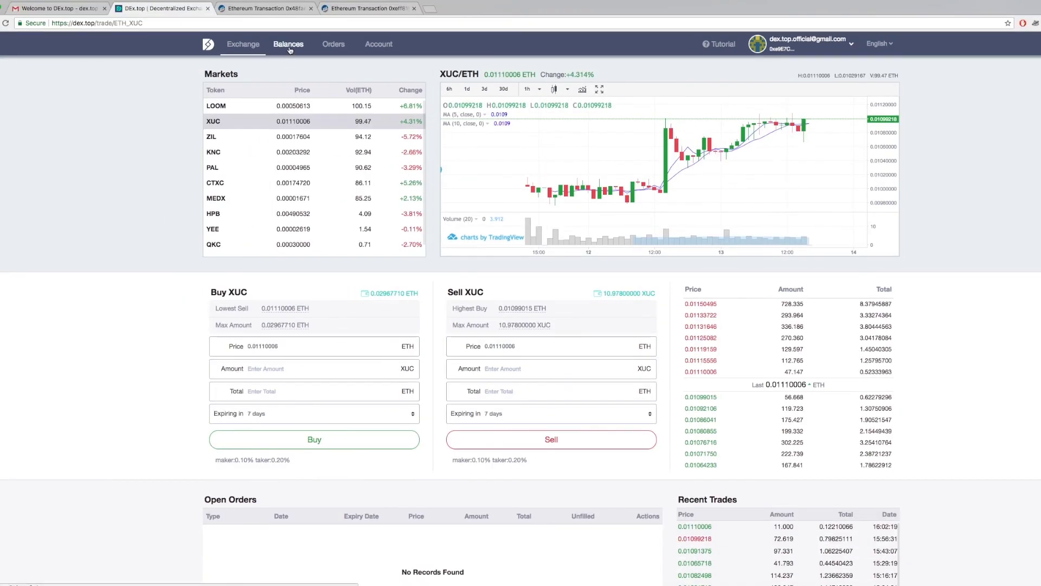
- Withdraw the full 13.912 CTXC available balance from the Balances page
click(333, 44)
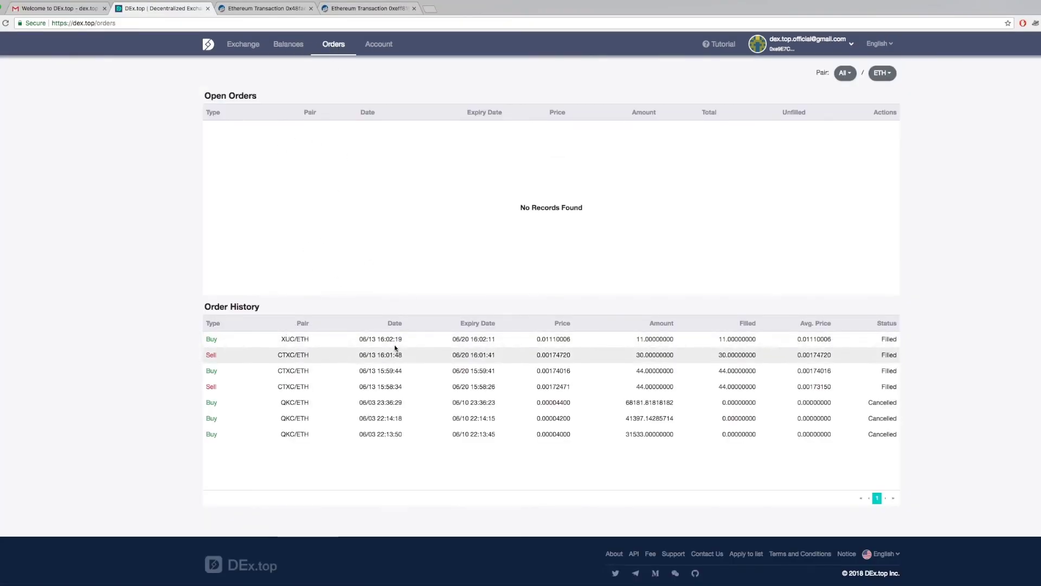
click(288, 44)
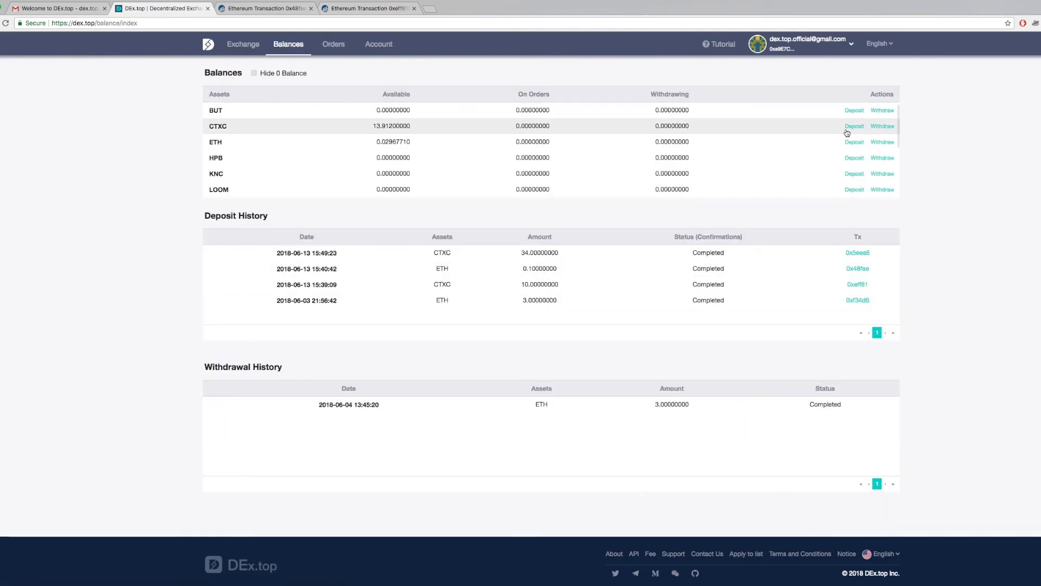
click(882, 127)
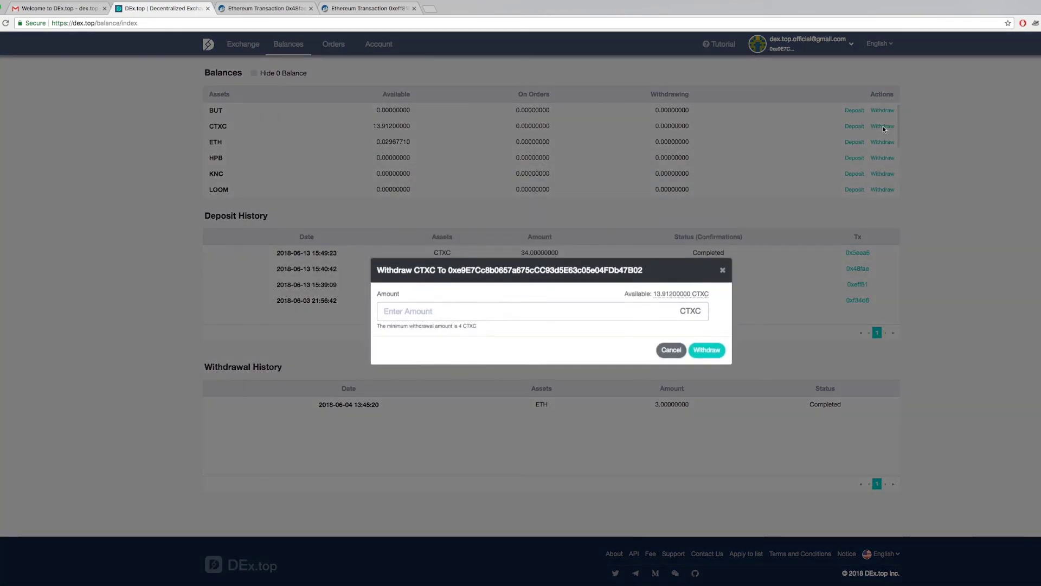
click(678, 294)
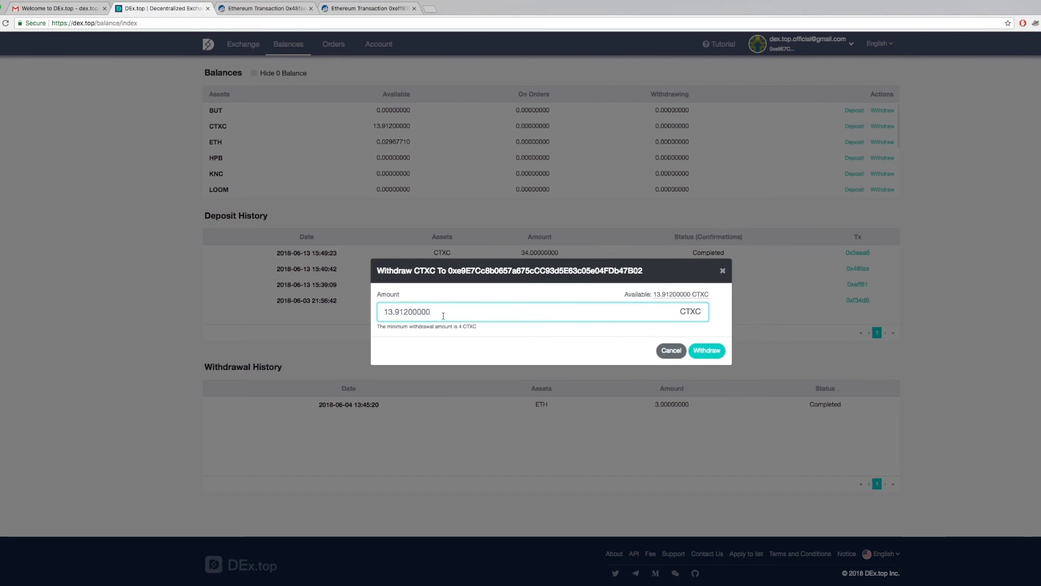
click(711, 351)
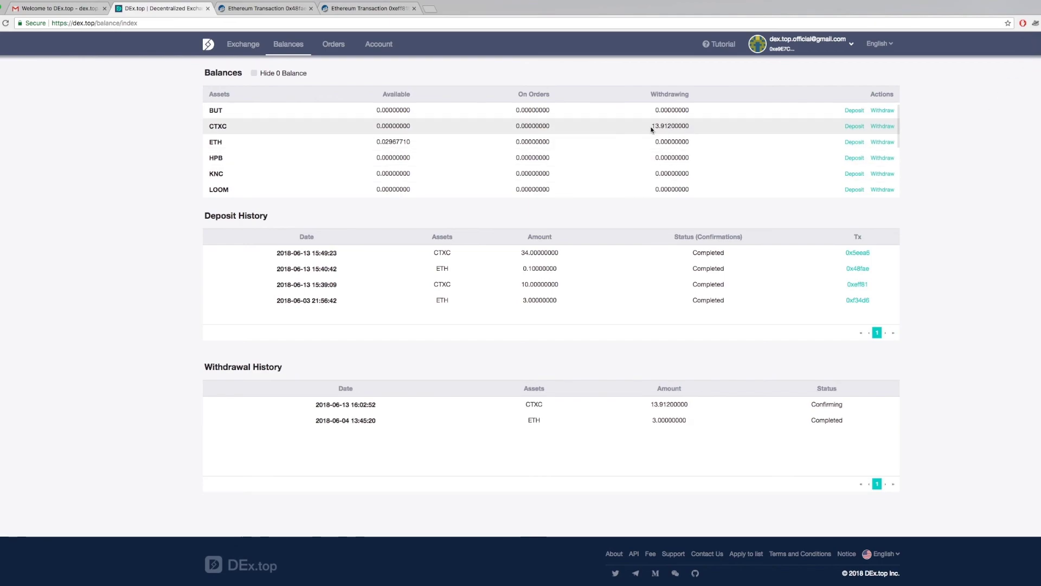
- Highlight the 13.91200000 CTXC withdrawing amount and its Confirming status in the history
drag(651, 128, 711, 131)
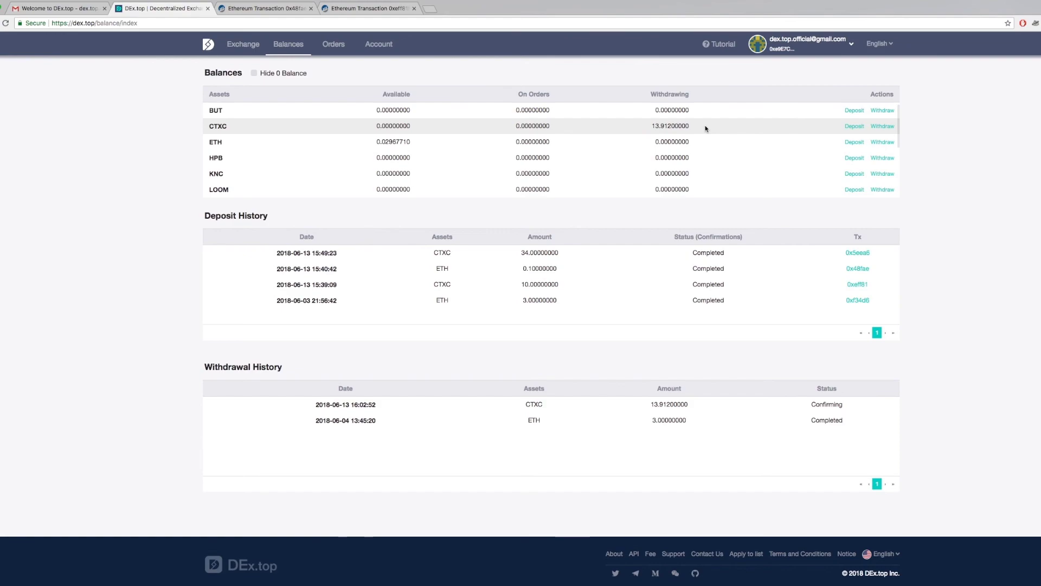
click(681, 300)
drag(647, 404, 693, 405)
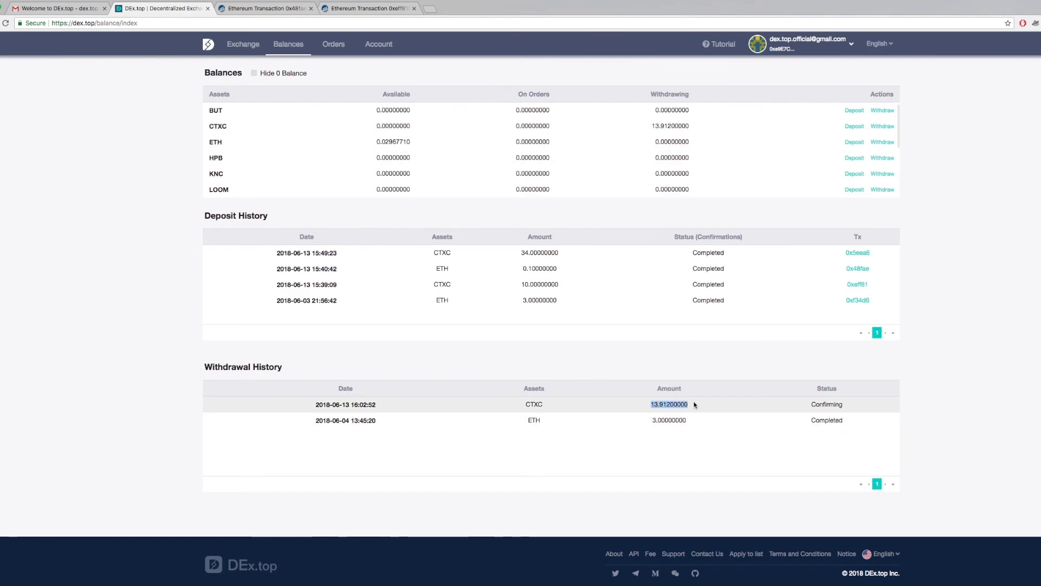
click(797, 407)
drag(797, 406, 849, 404)
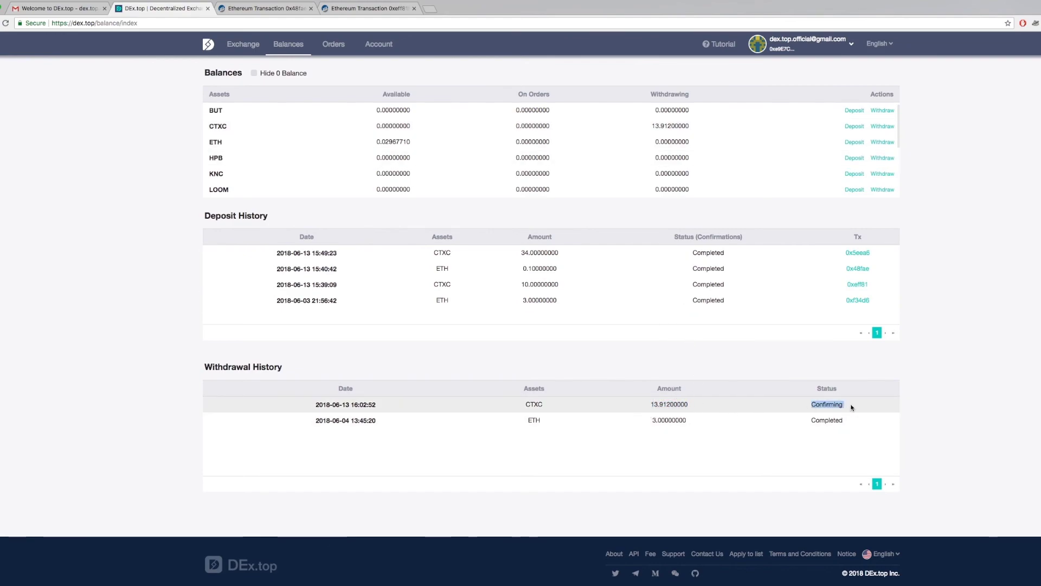
drag(780, 406, 830, 406)
click(847, 406)
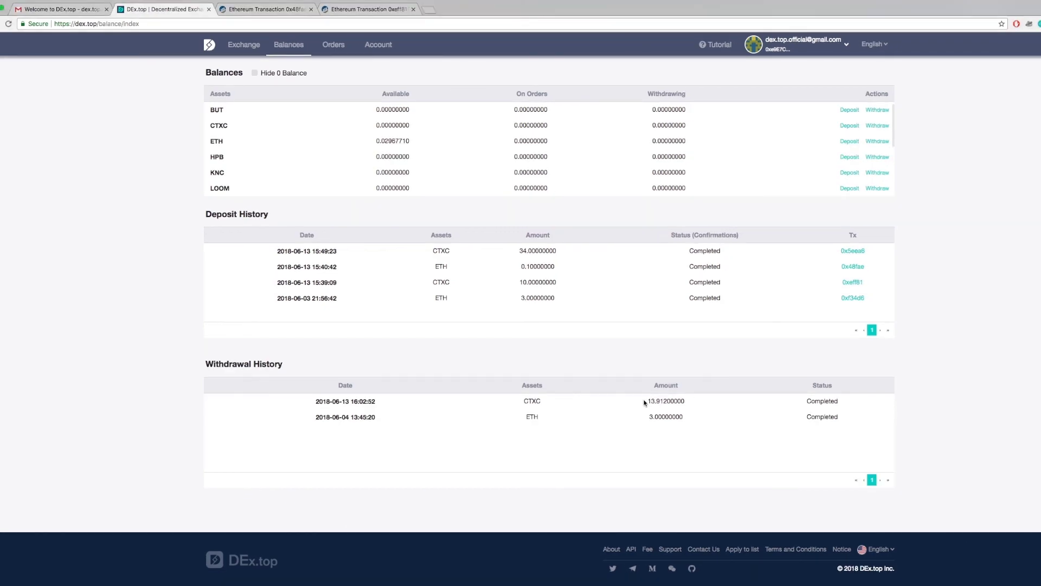
- Point out the Completed withdrawal, then scroll MetaMask's token list to the received 13.912 CTXC
drag(644, 402, 807, 401)
click(807, 401)
click(1038, 24)
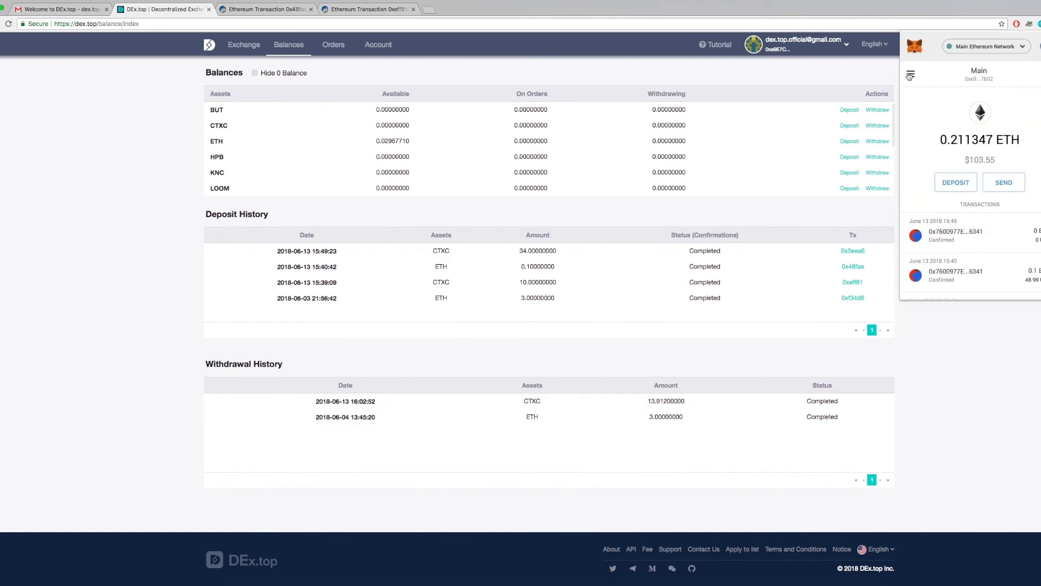
click(910, 75)
scroll(964, 216, down, 5)
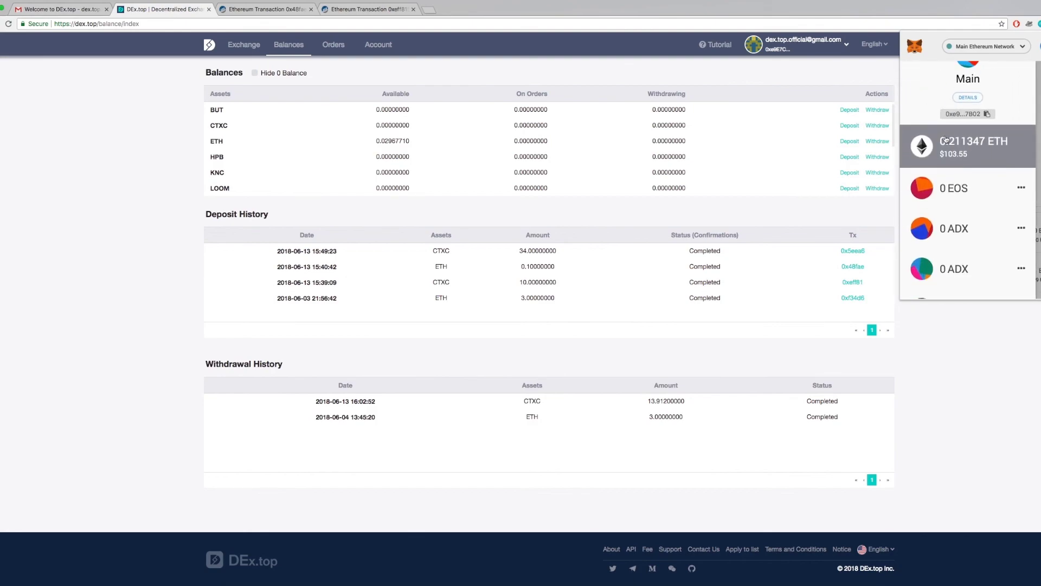
scroll(964, 216, down, 1)
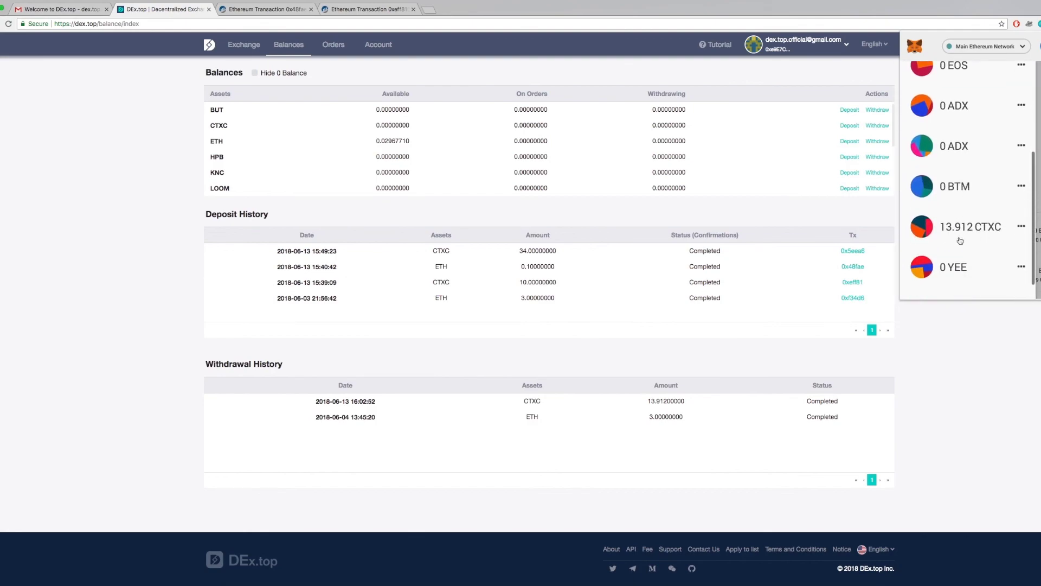